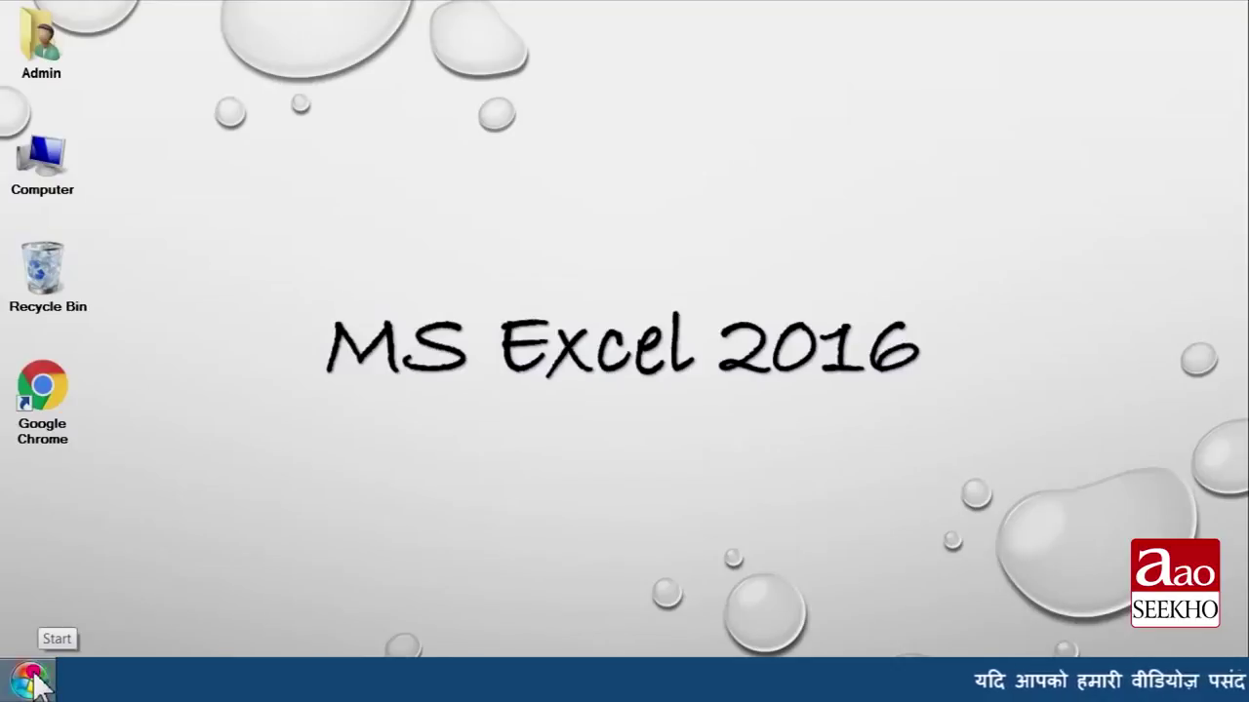
# - Launch Excel 2016 from the Windows 7 Start menu's All Programs list
pyautogui.click(31, 680)
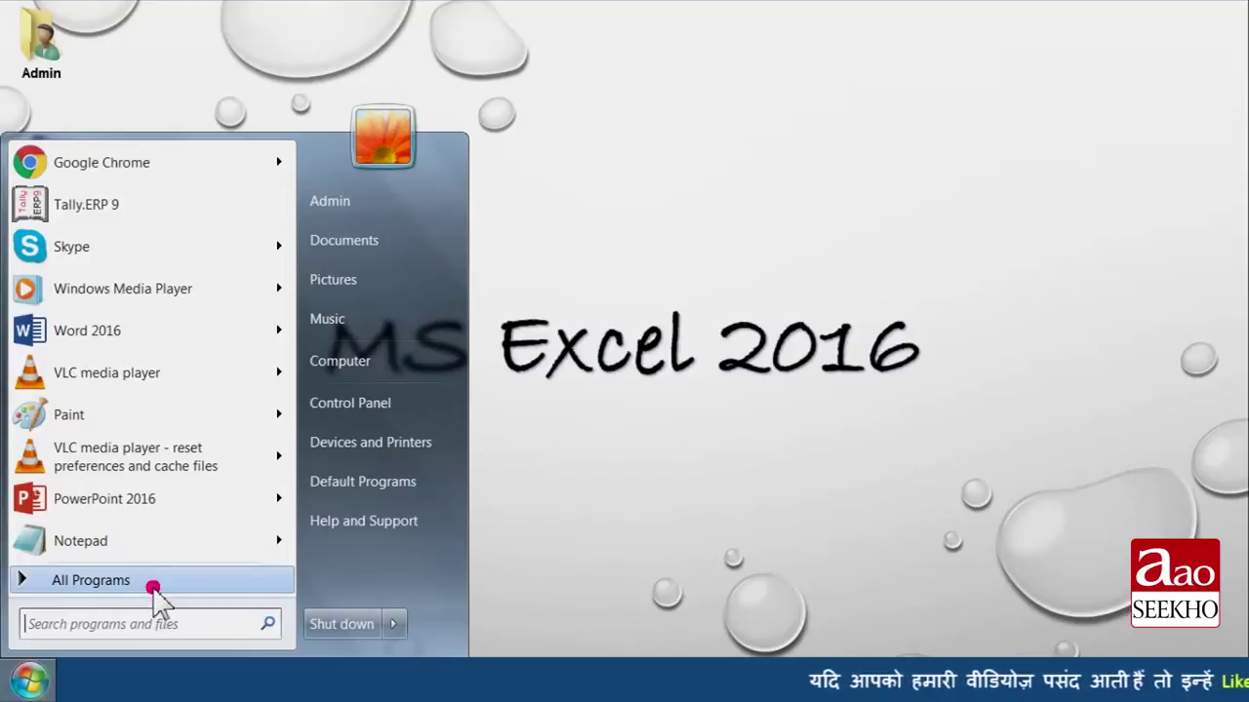
pyautogui.click(153, 583)
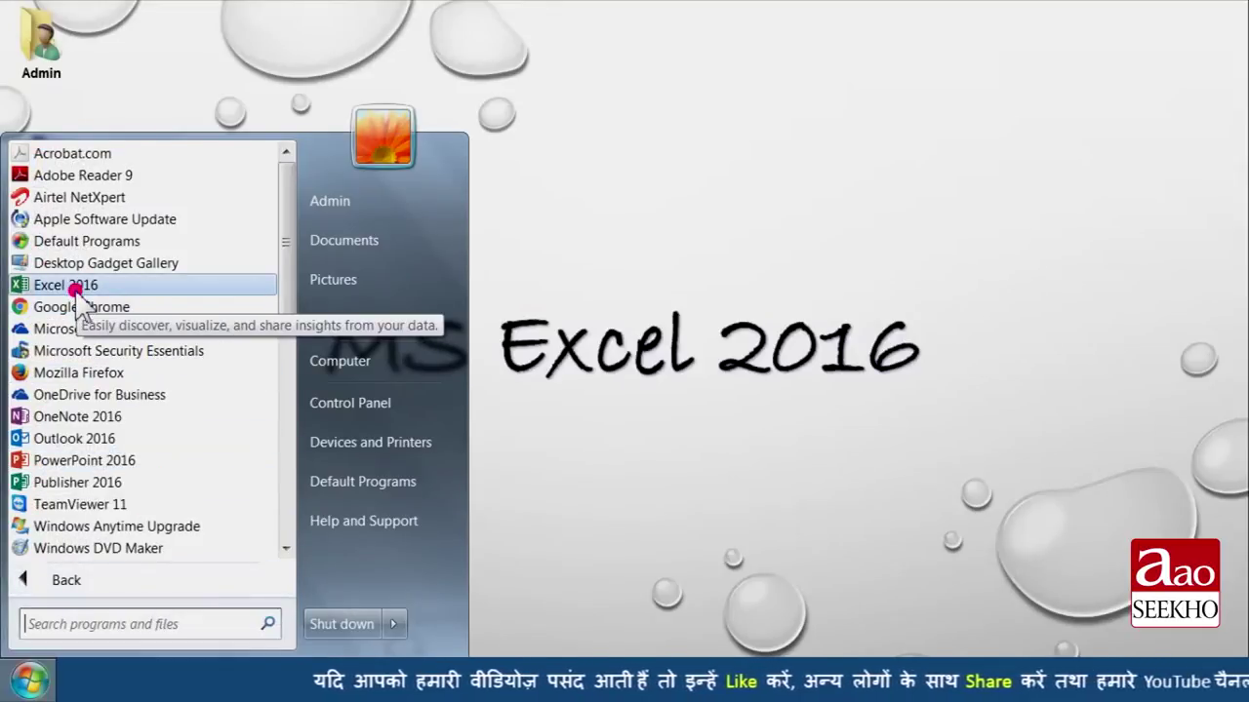
pyautogui.click(76, 289)
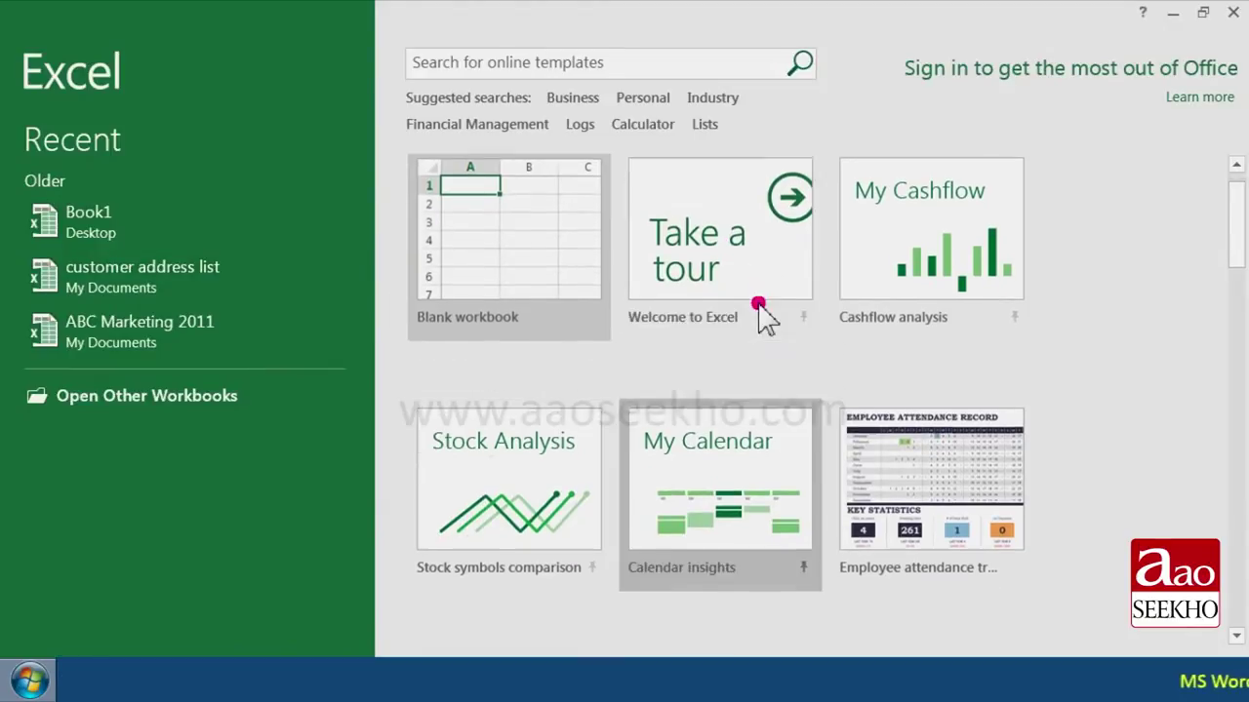
pyautogui.scroll(-3, 759, 293)
pyautogui.scroll(-1, 761, 315)
pyautogui.scroll(4, 942, 341)
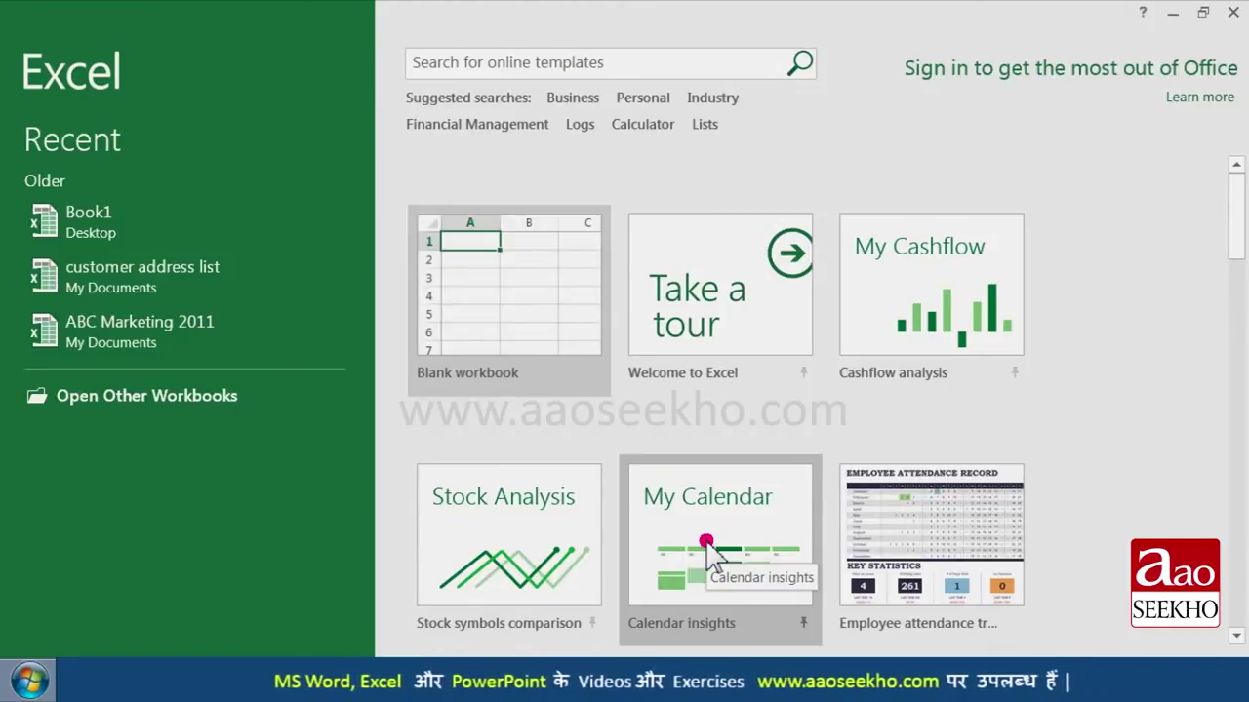
pyautogui.scroll(-5, 752, 530)
pyautogui.scroll(-4, 769, 527)
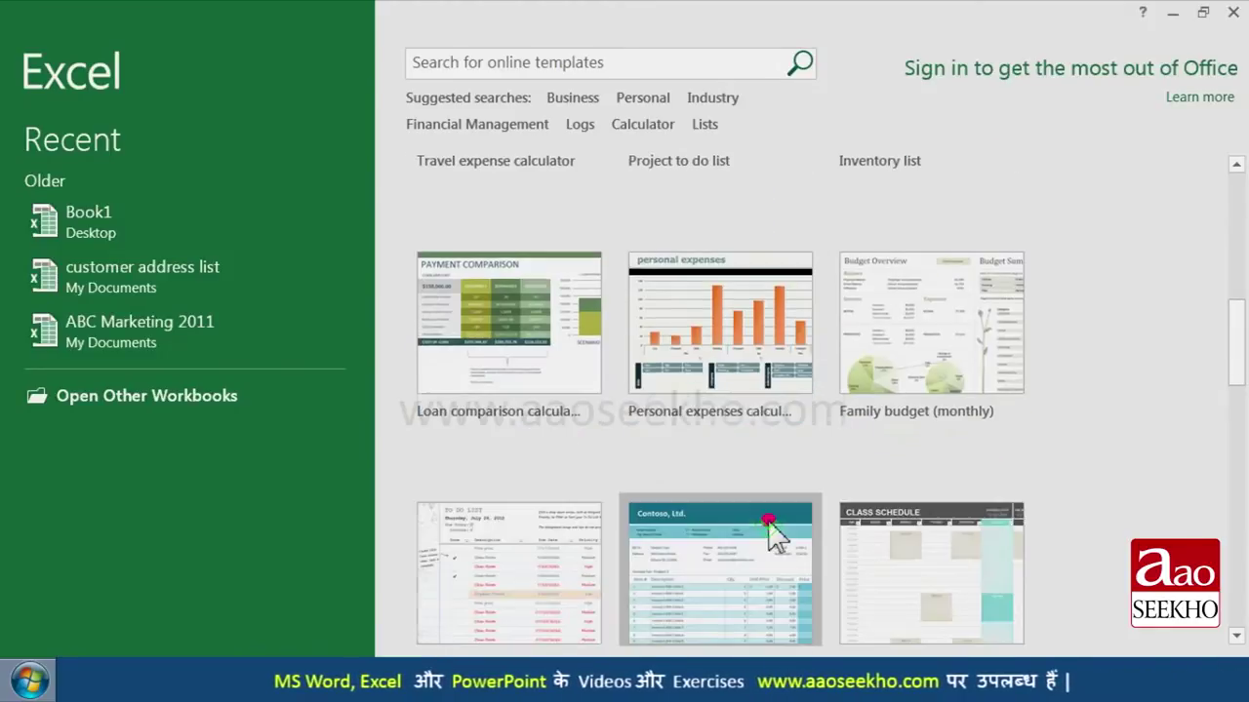
pyautogui.scroll(-4, 769, 527)
pyautogui.scroll(-3, 769, 527)
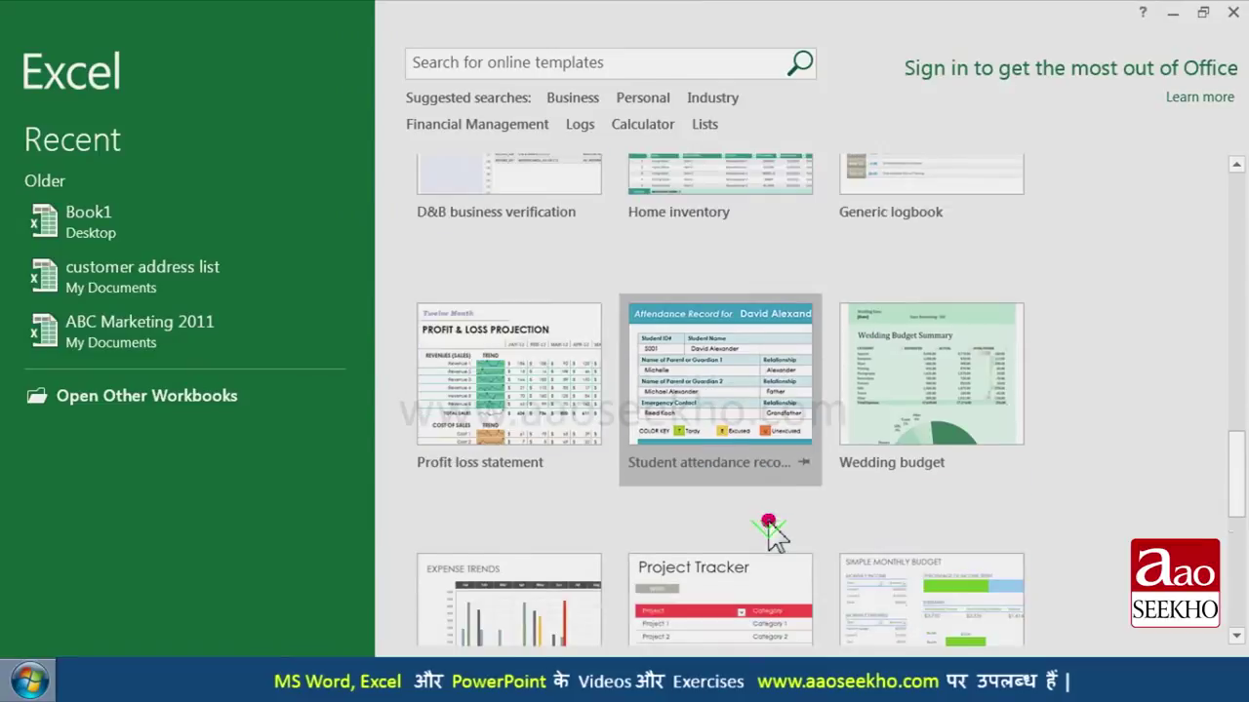
pyautogui.scroll(2, 769, 527)
pyautogui.scroll(4, 768, 527)
pyautogui.scroll(4, 769, 527)
pyautogui.scroll(4, 766, 503)
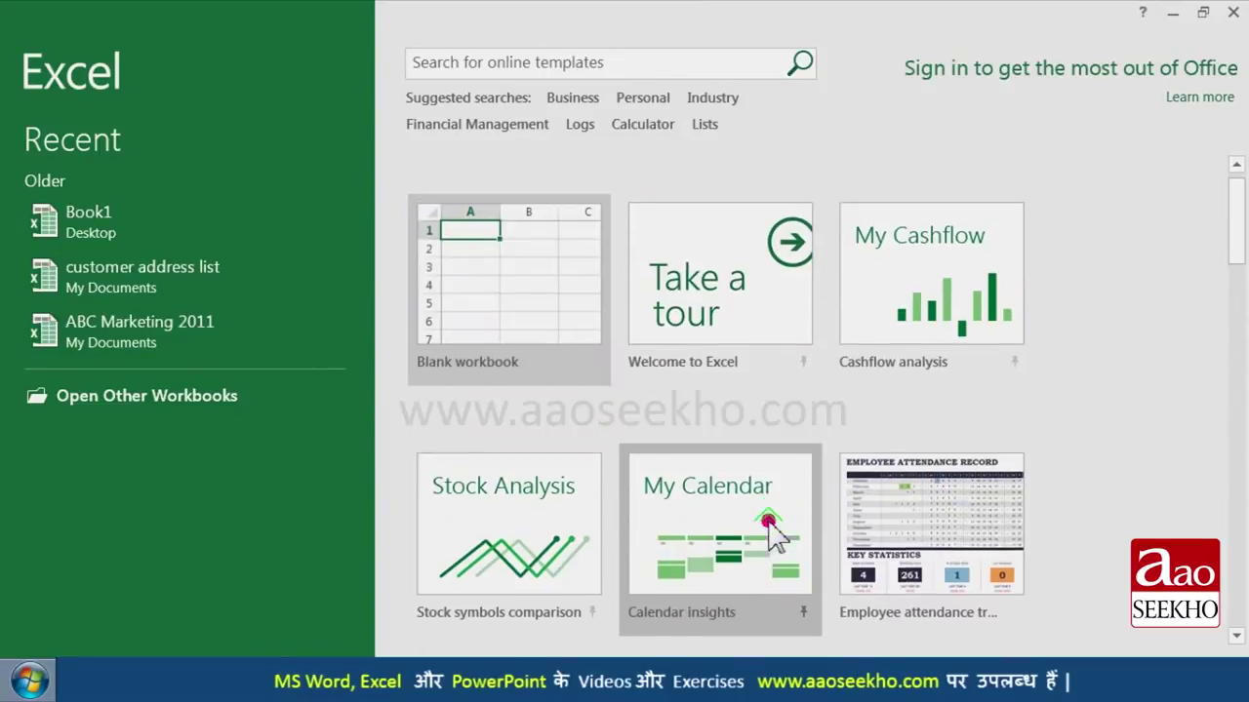
pyautogui.scroll(-11, 757, 419)
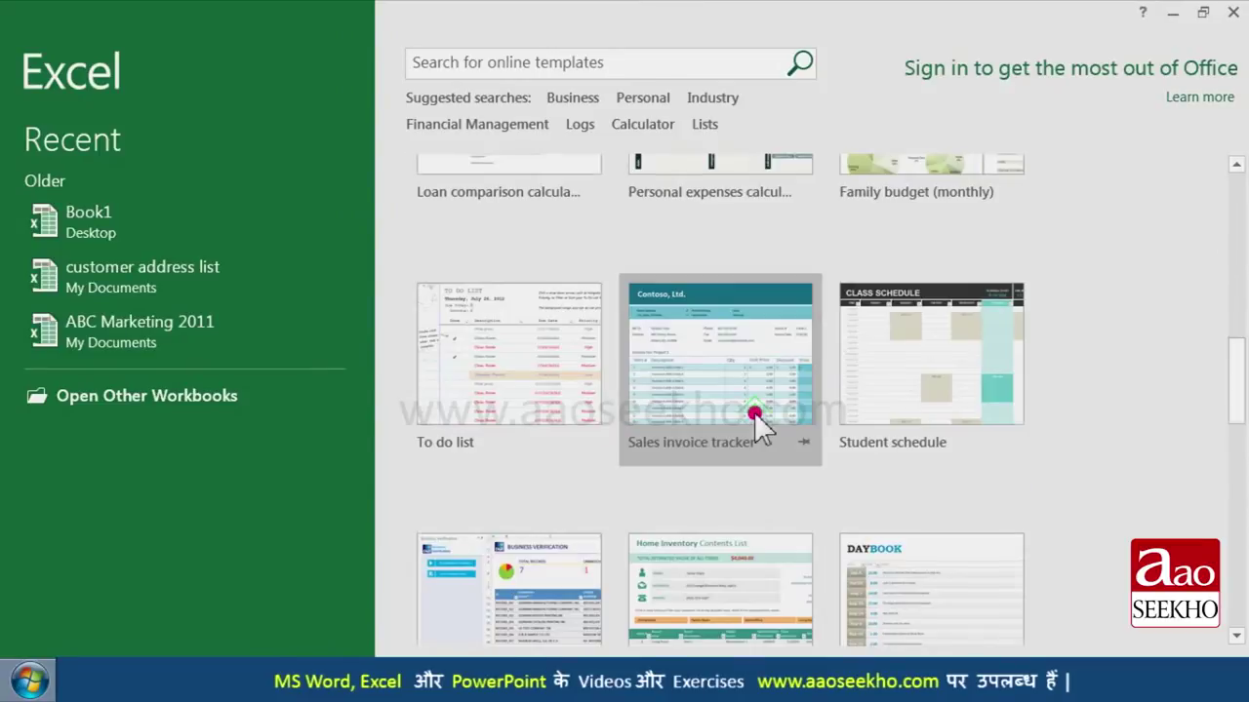
# - Create a Student schedule workbook from its template, then close Excel without saving
pyautogui.click(926, 390)
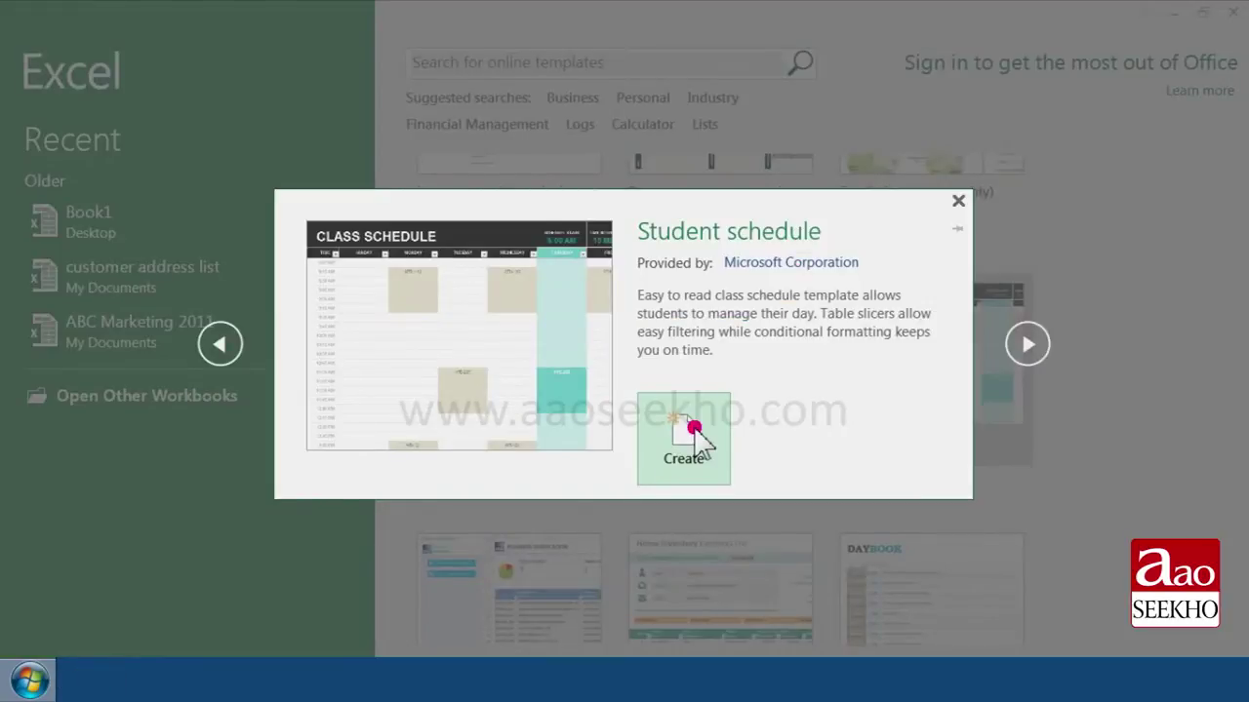
pyautogui.click(695, 429)
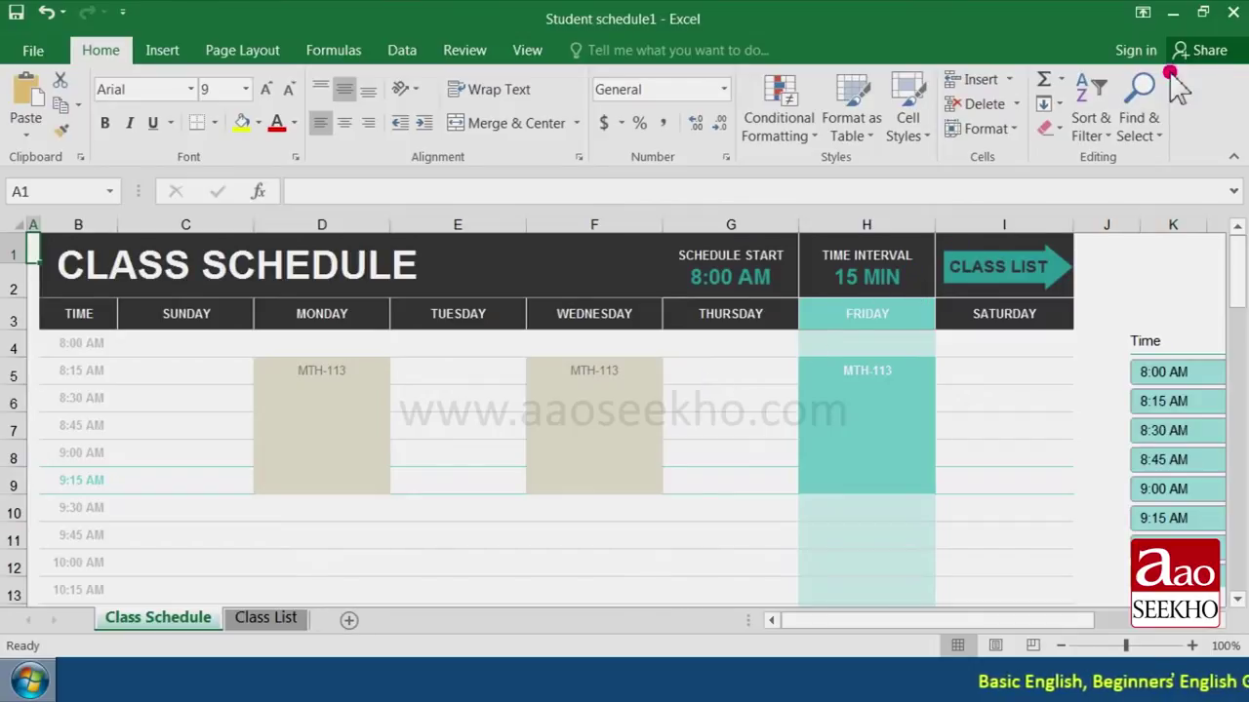
pyautogui.click(1234, 13)
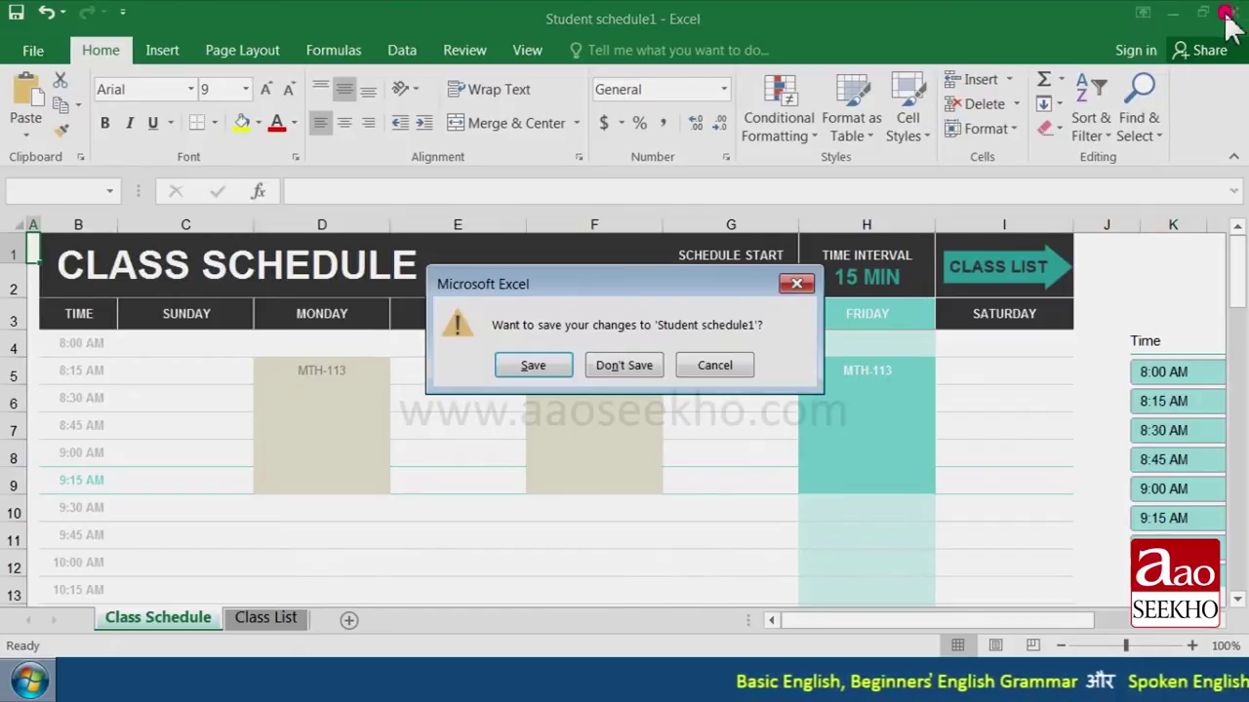
pyautogui.click(630, 365)
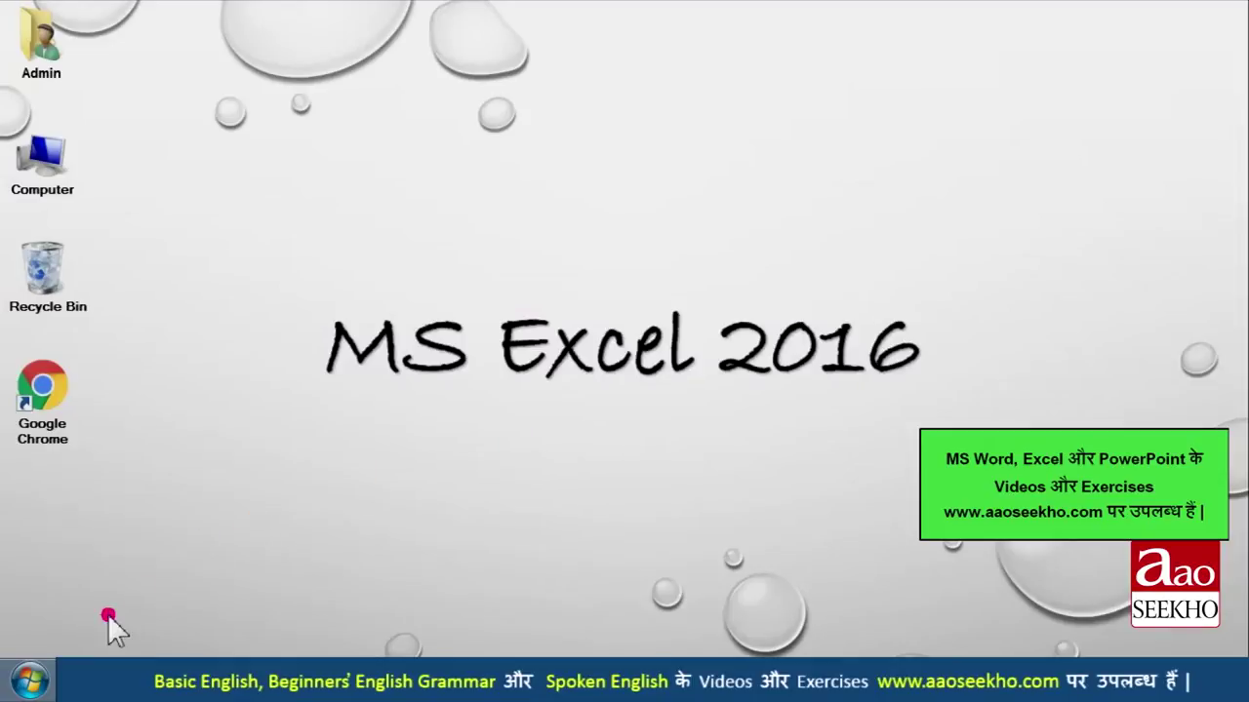
# - Relaunch Excel 2016 by searching 'excel 2016' in the Start menu
pyautogui.click(35, 681)
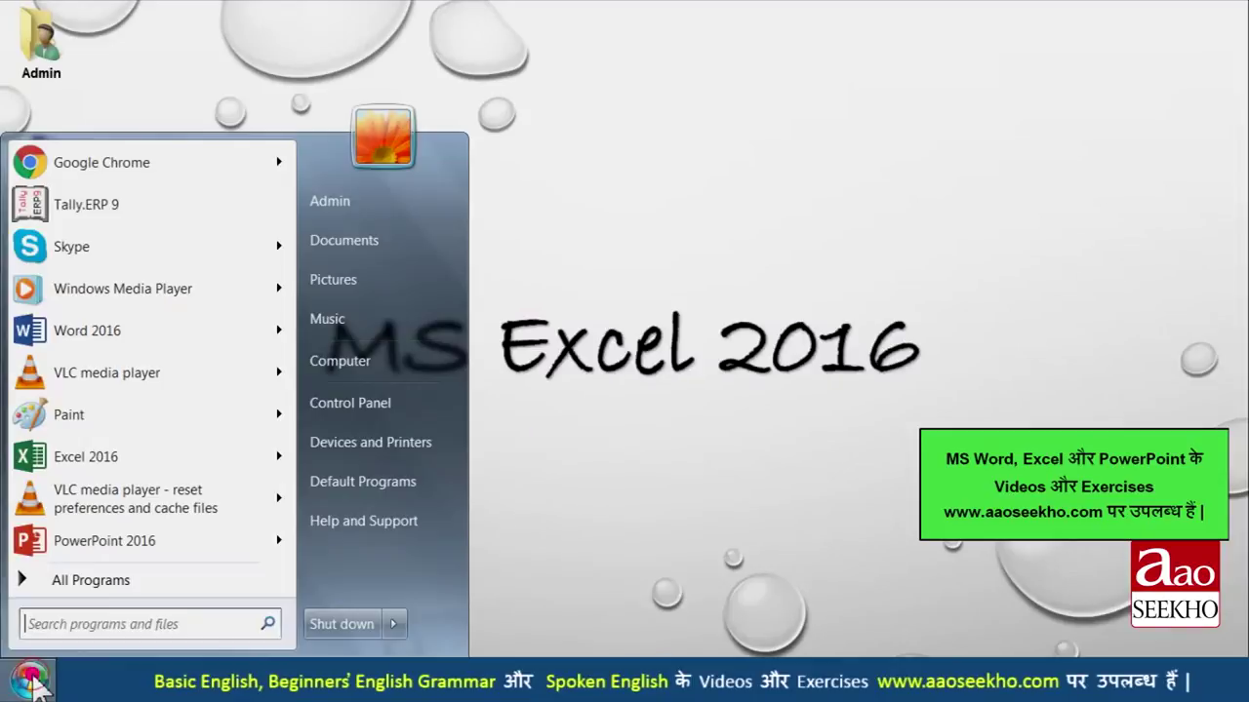
pyautogui.click(104, 624)
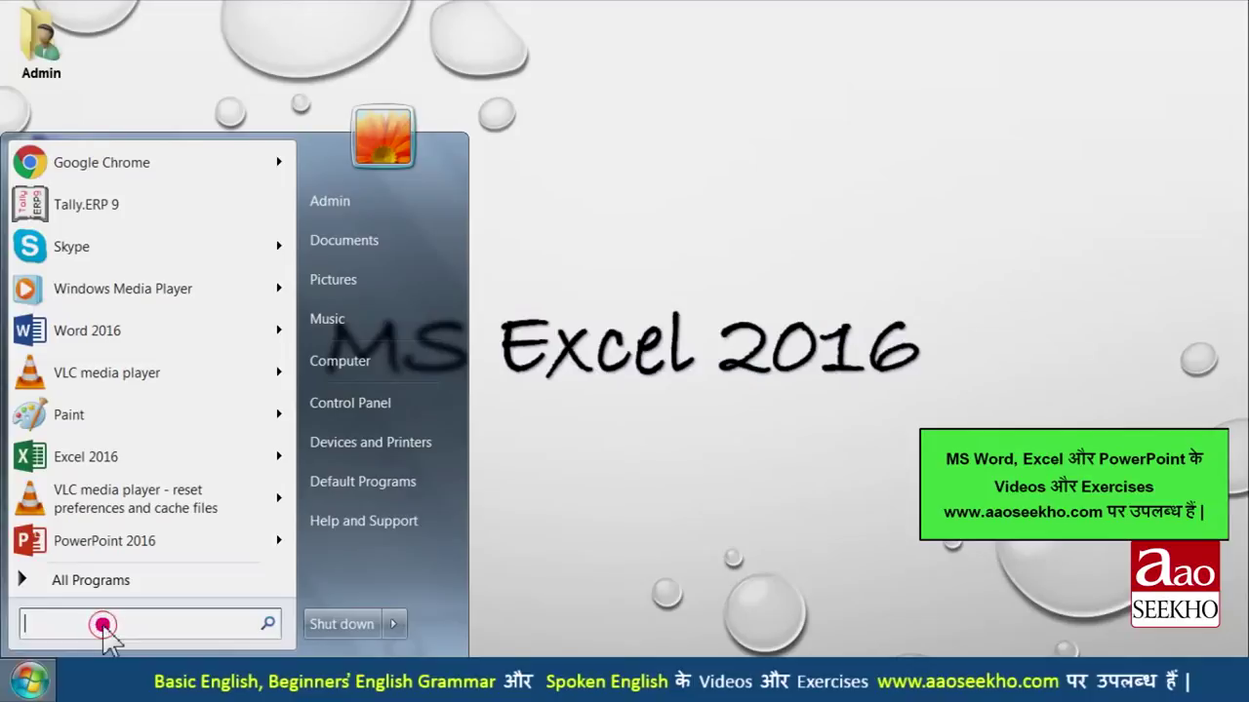
pyautogui.write('excel 2016')
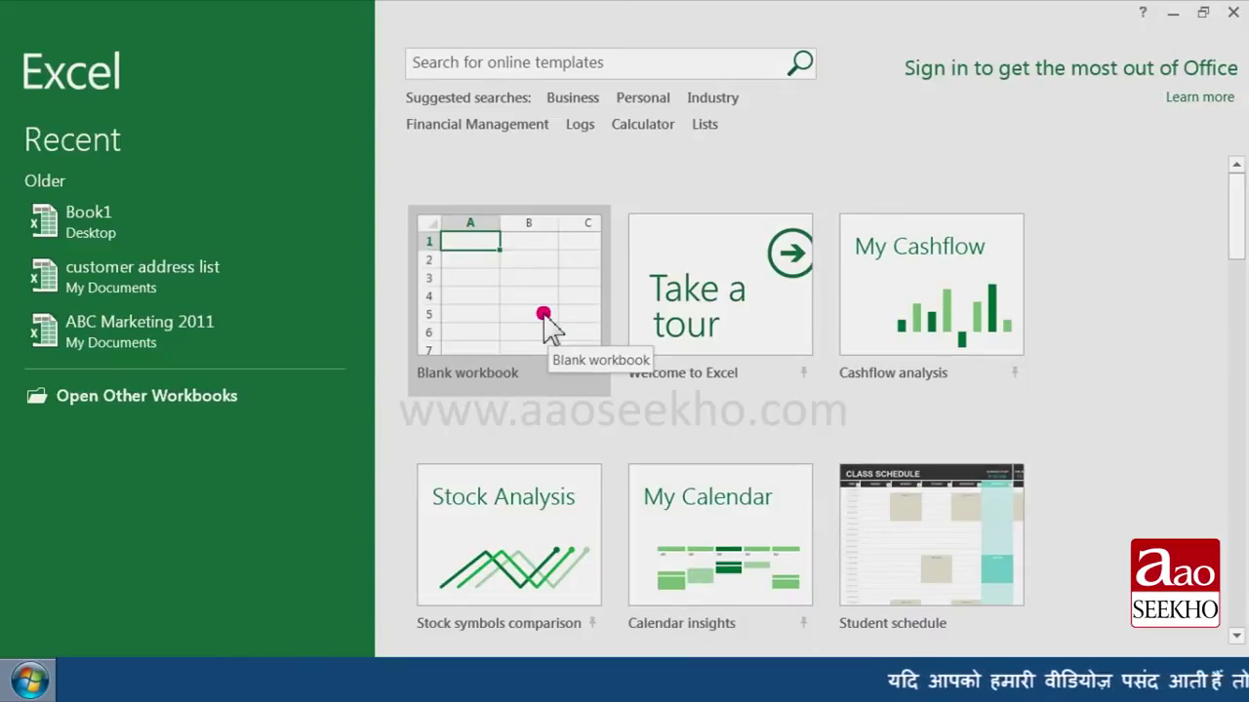
# - Open blank workbook Book1 and look over the Quick Access Toolbar customisation list
pyautogui.click(545, 324)
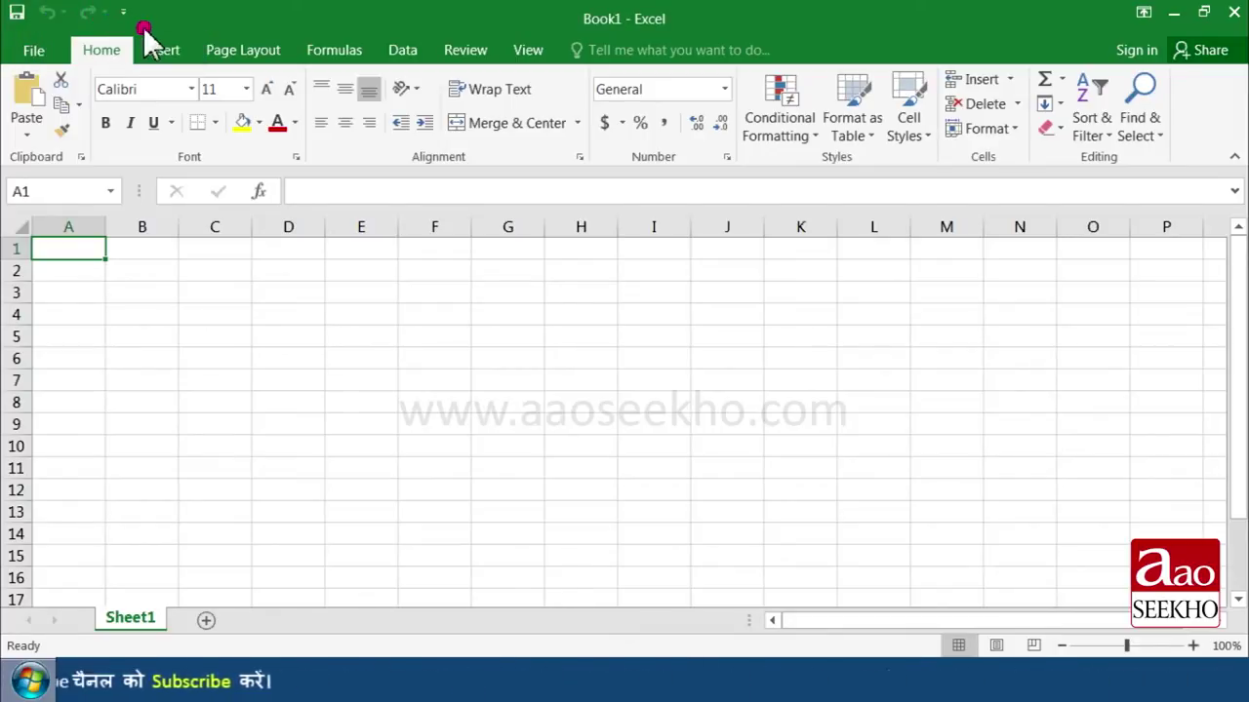
pyautogui.click(129, 13)
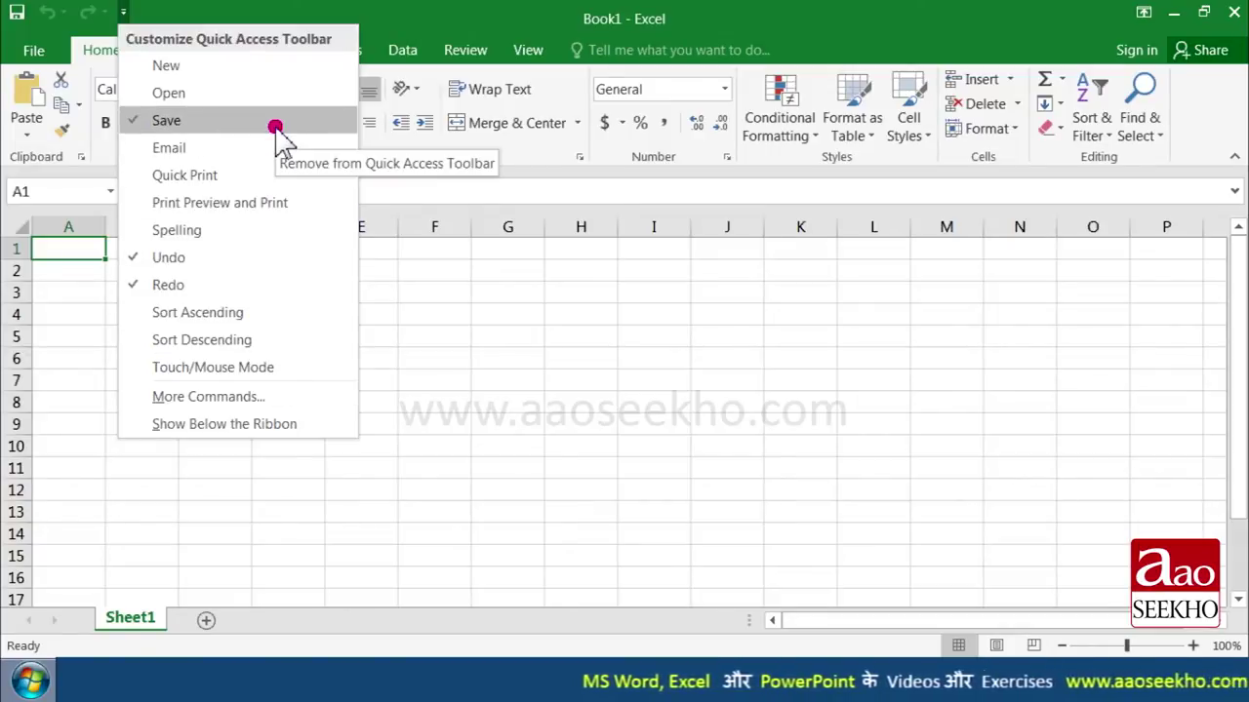
pyautogui.click(325, 125)
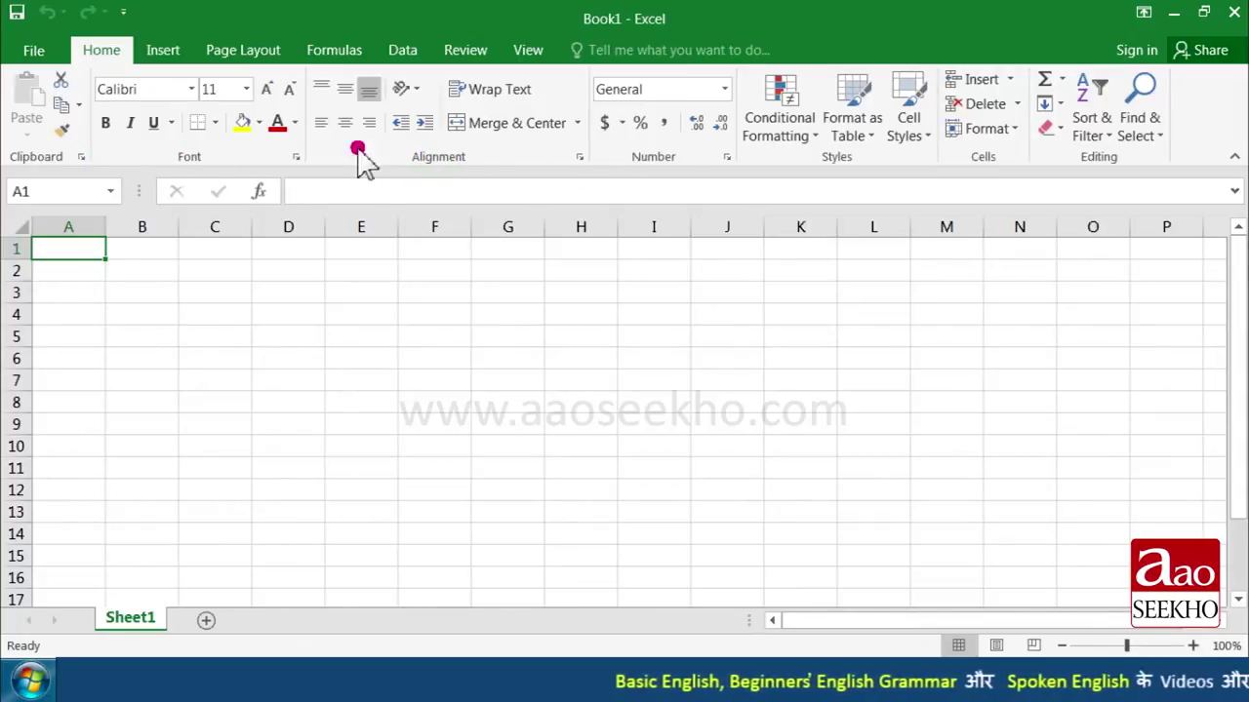
pyautogui.click(171, 57)
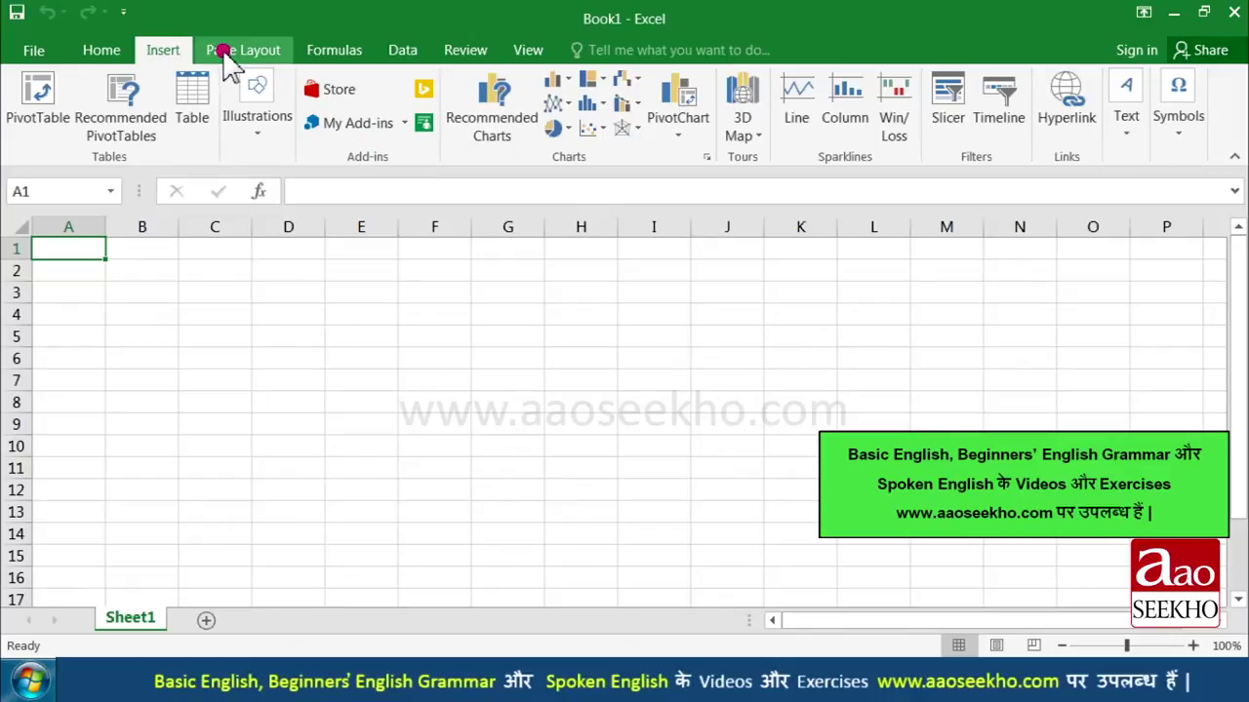
pyautogui.click(241, 50)
pyautogui.click(312, 50)
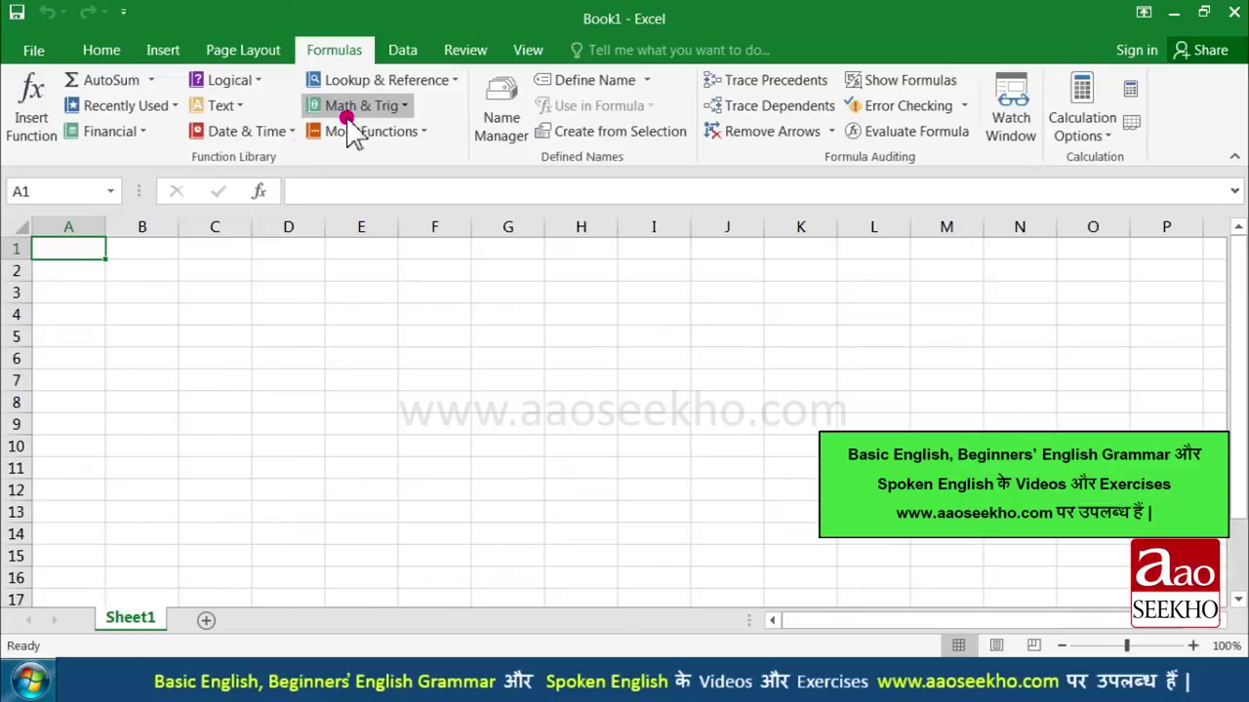
pyautogui.click(112, 59)
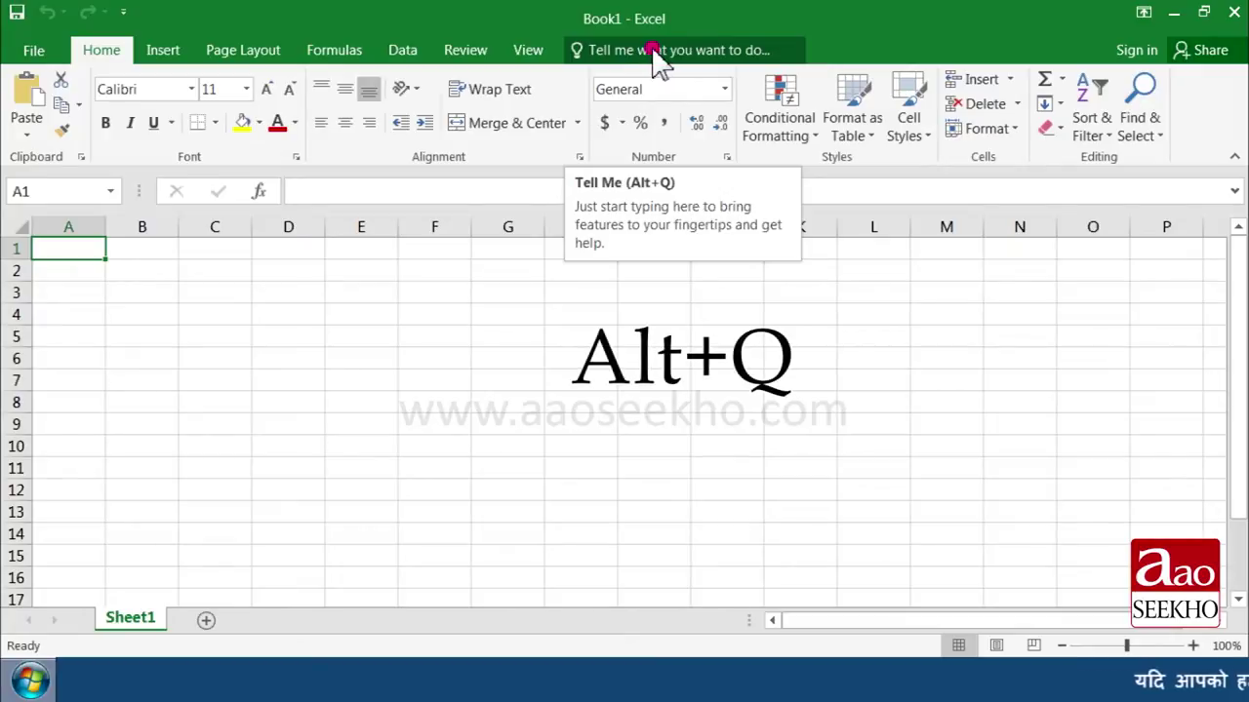
# - Search Tell Me for 'background', clear it, then bring up the Ribbon Display Options
pyautogui.hotkey('alt', 'q')
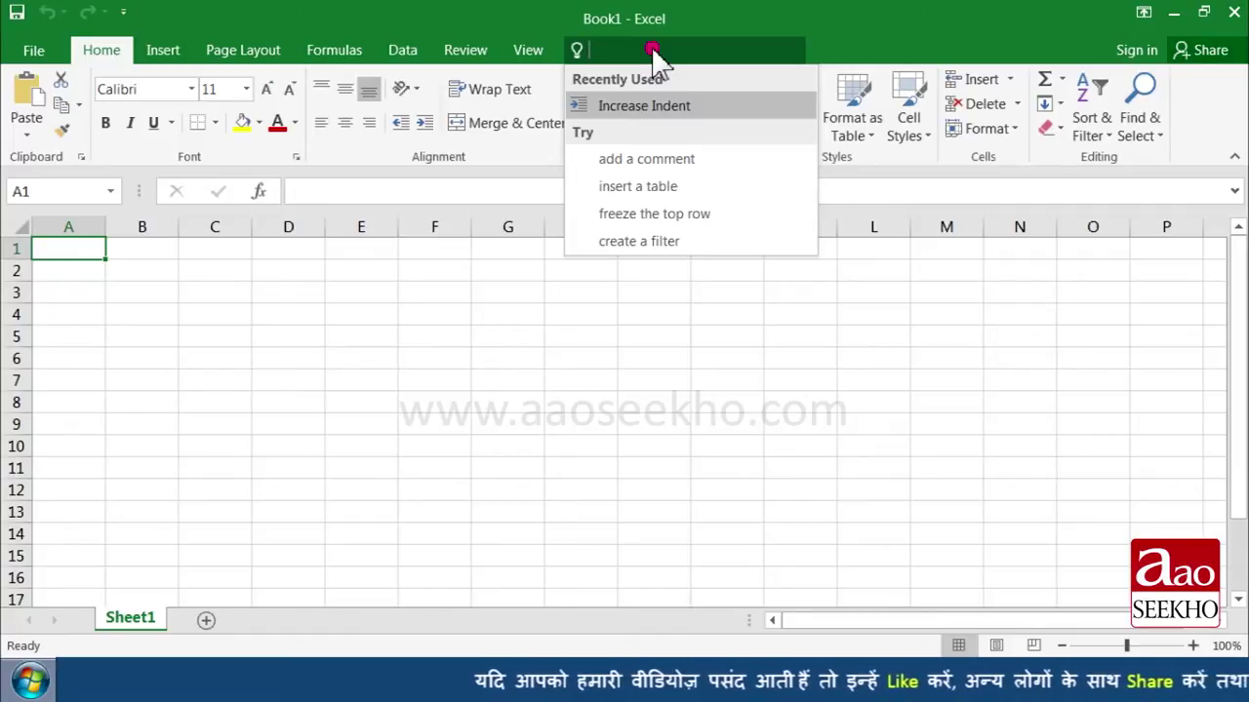
pyautogui.write('backg')
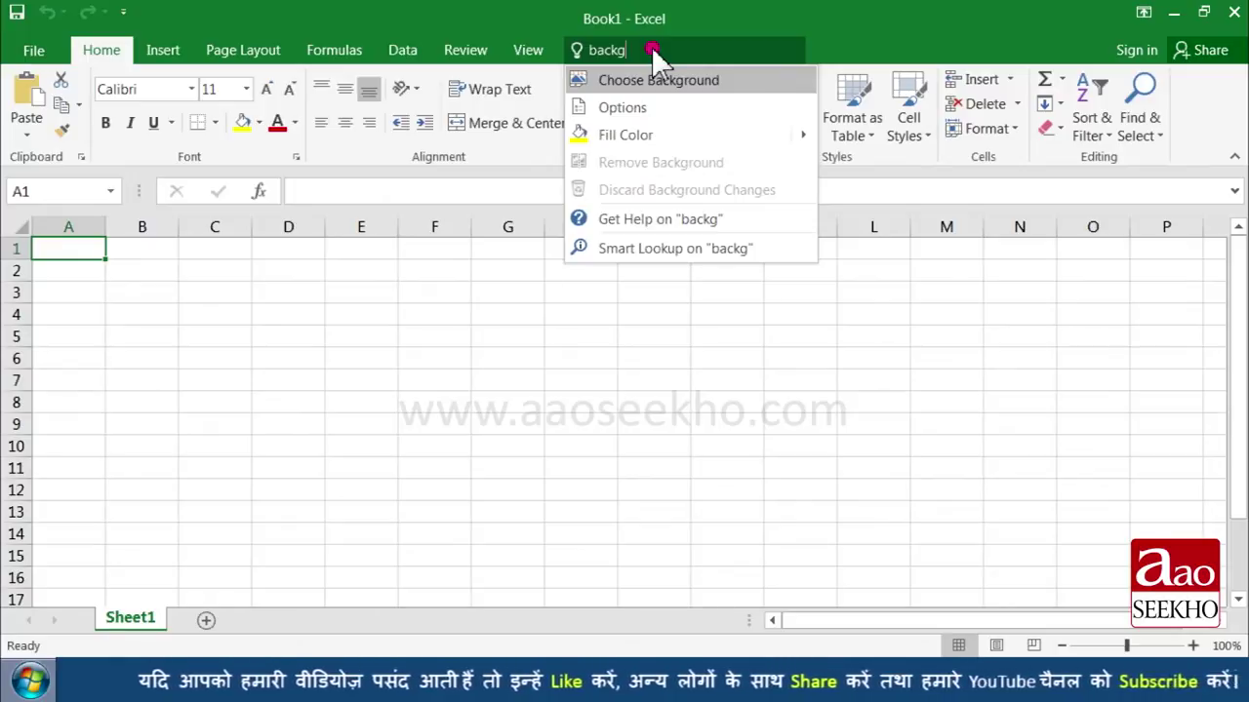
pyautogui.write('round')
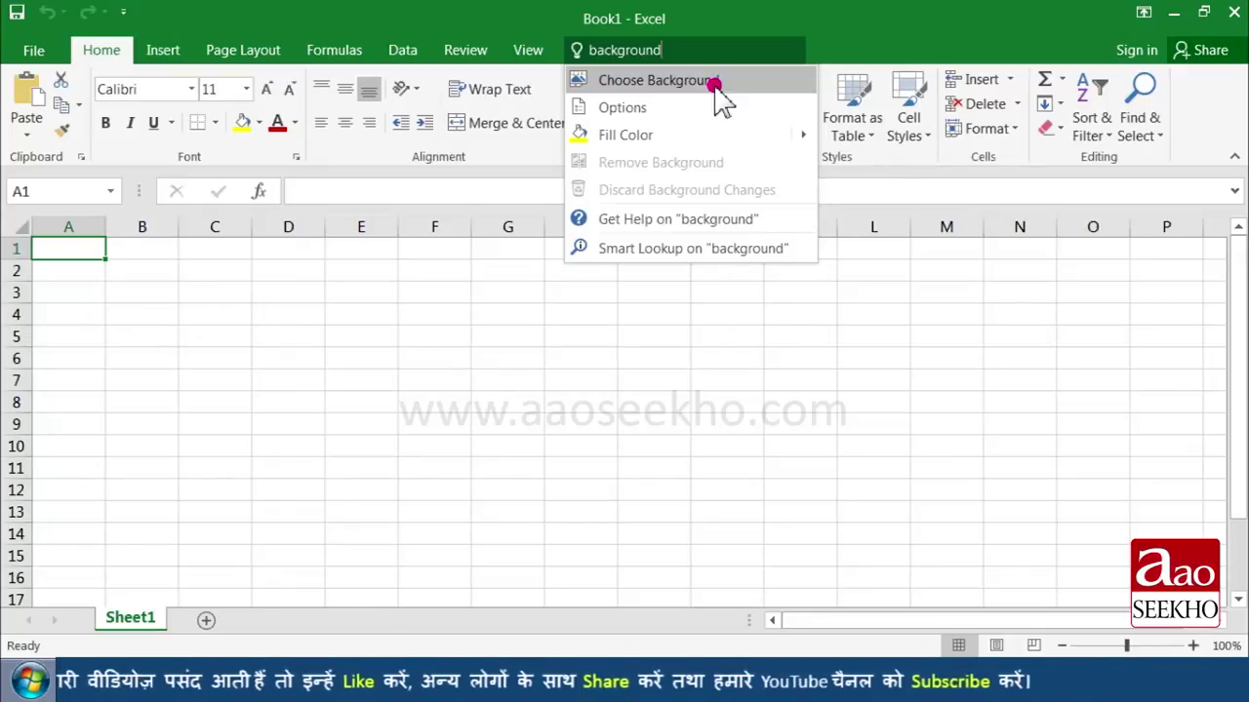
pyautogui.click(715, 87)
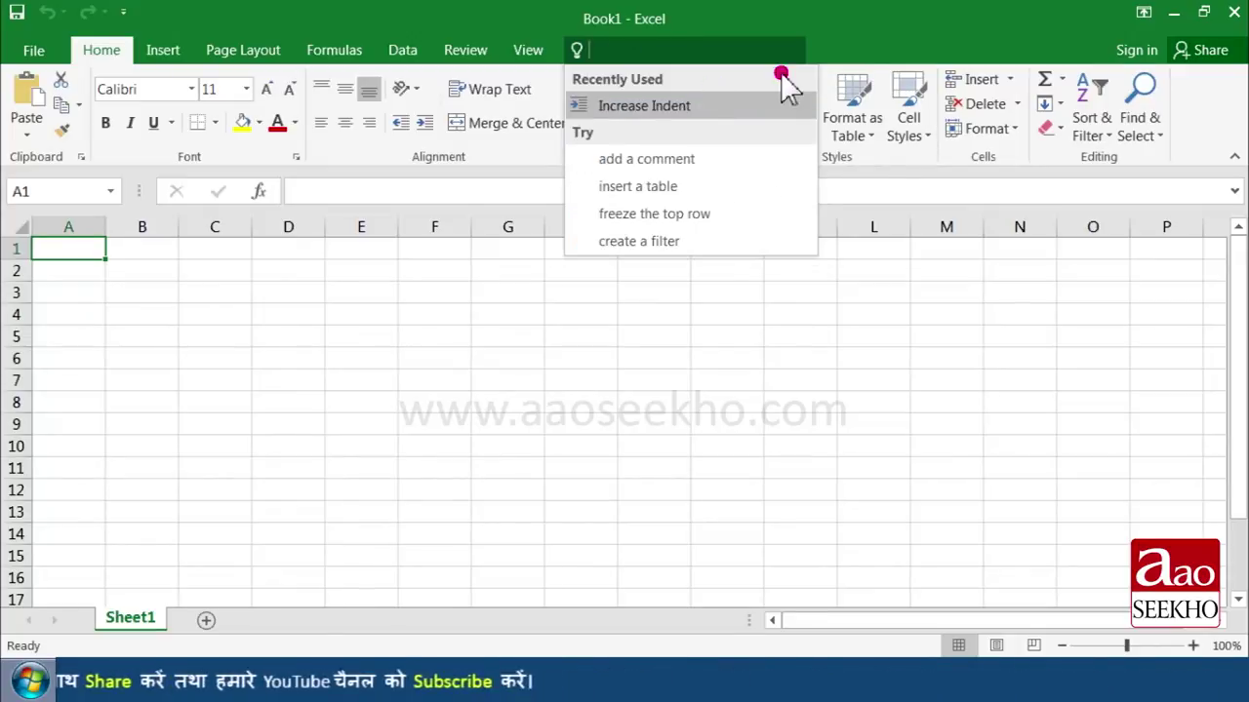
pyautogui.click(928, 39)
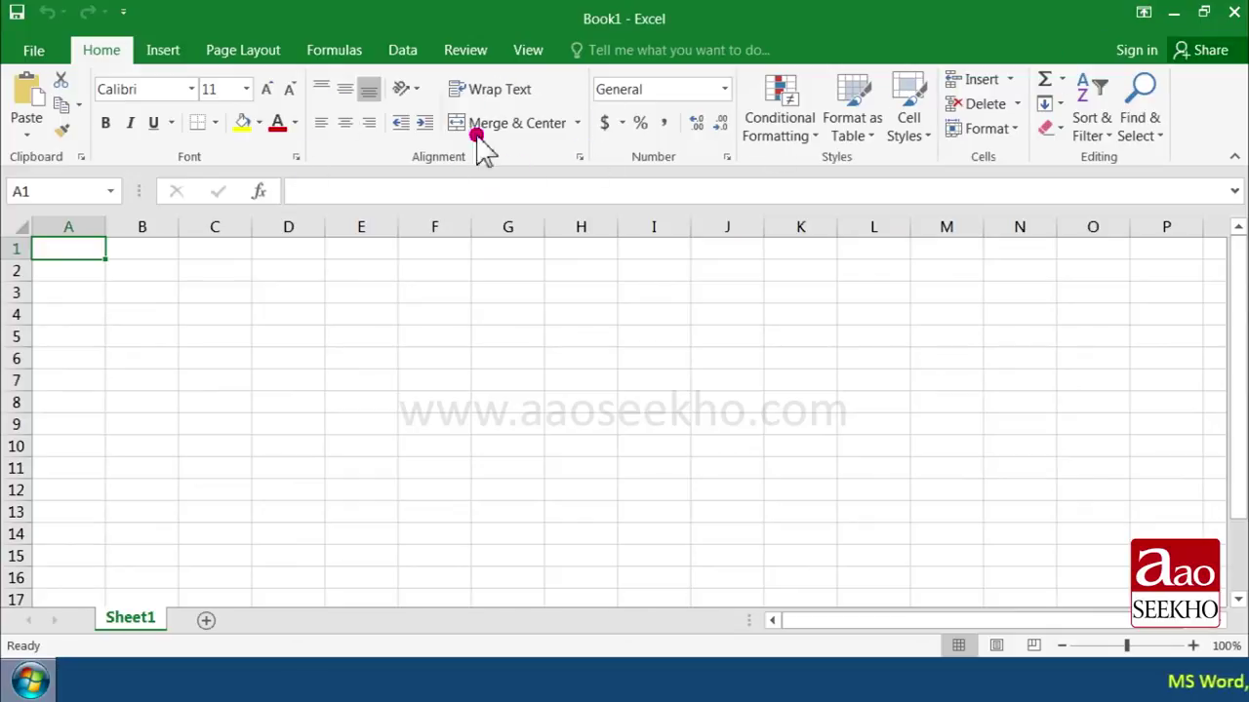
pyautogui.click(1139, 14)
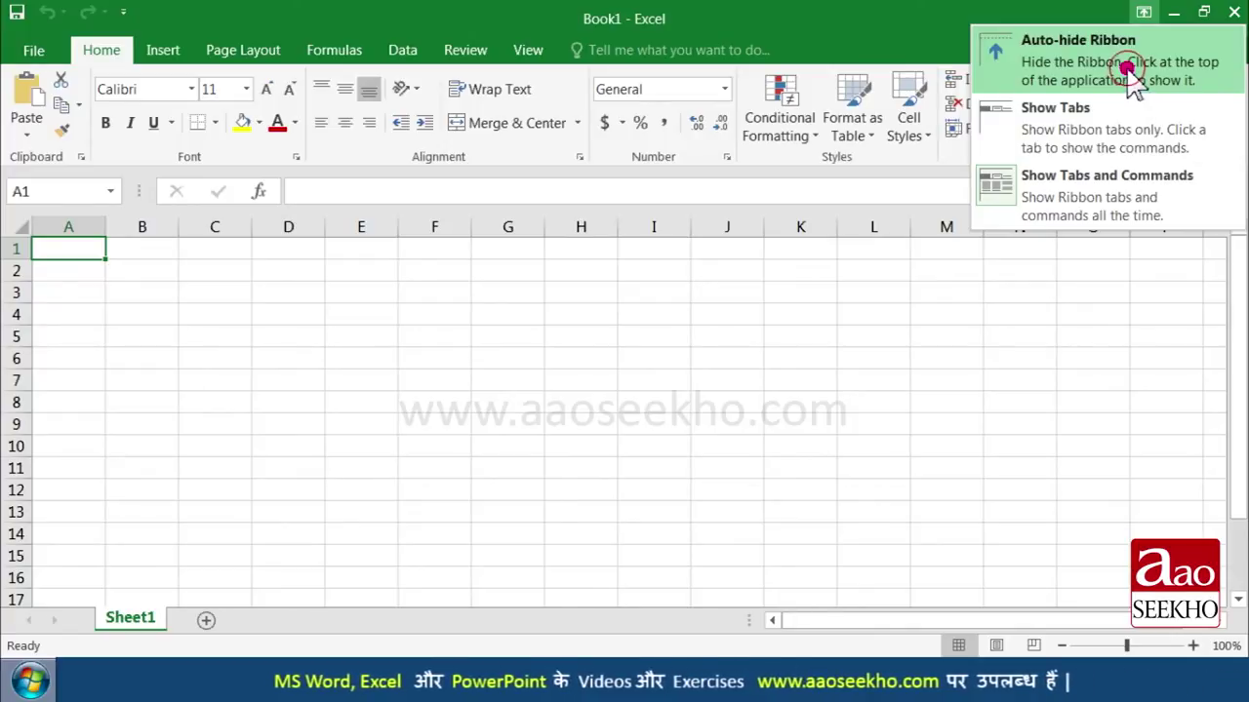
# - Set the ribbon to Auto-hide Ribbon and peek at it from the top bar
pyautogui.click(1128, 69)
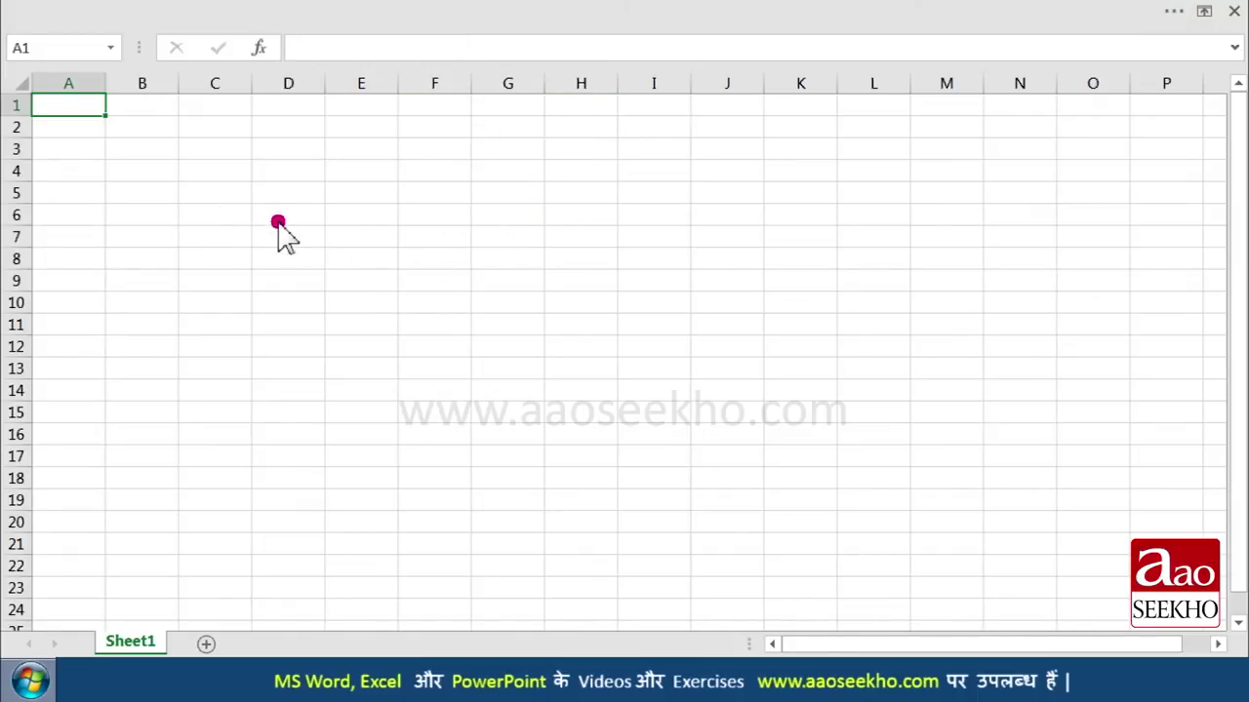
pyautogui.click(564, 13)
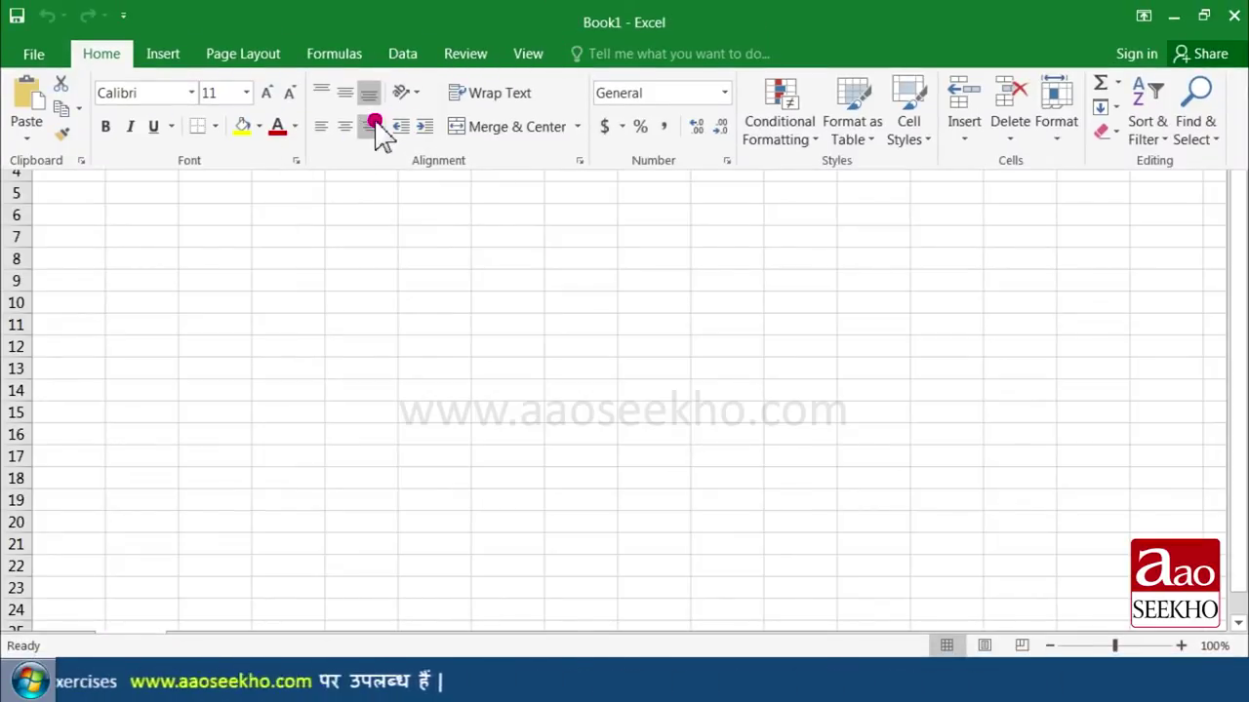
pyautogui.click(217, 216)
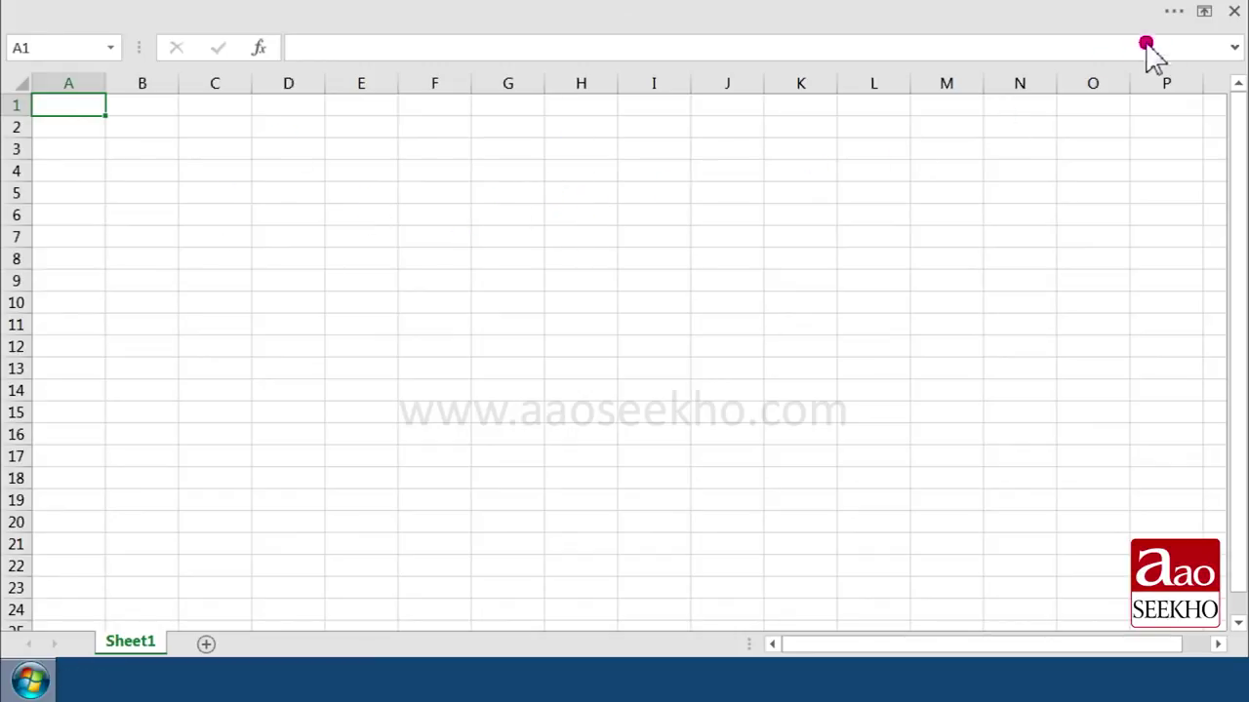
pyautogui.click(1200, 12)
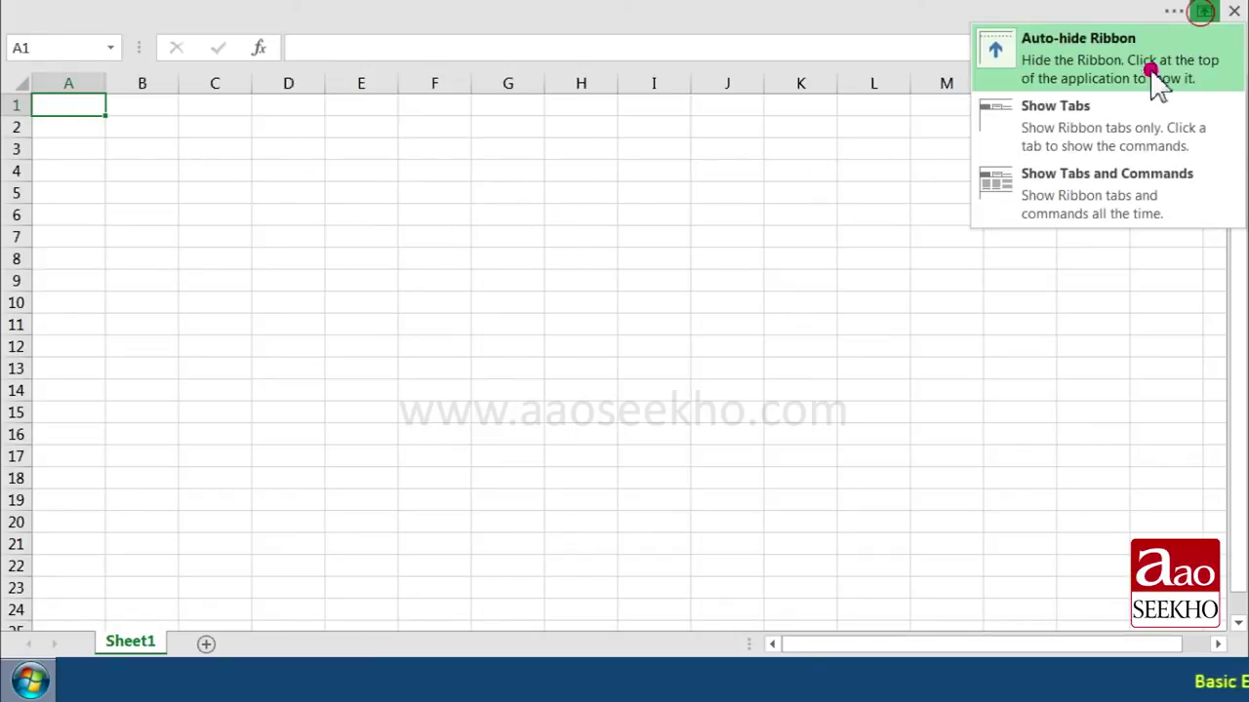
# - Try Show Tabs with a peek at Home, then switch back to Show Tabs and Commands
pyautogui.click(1111, 128)
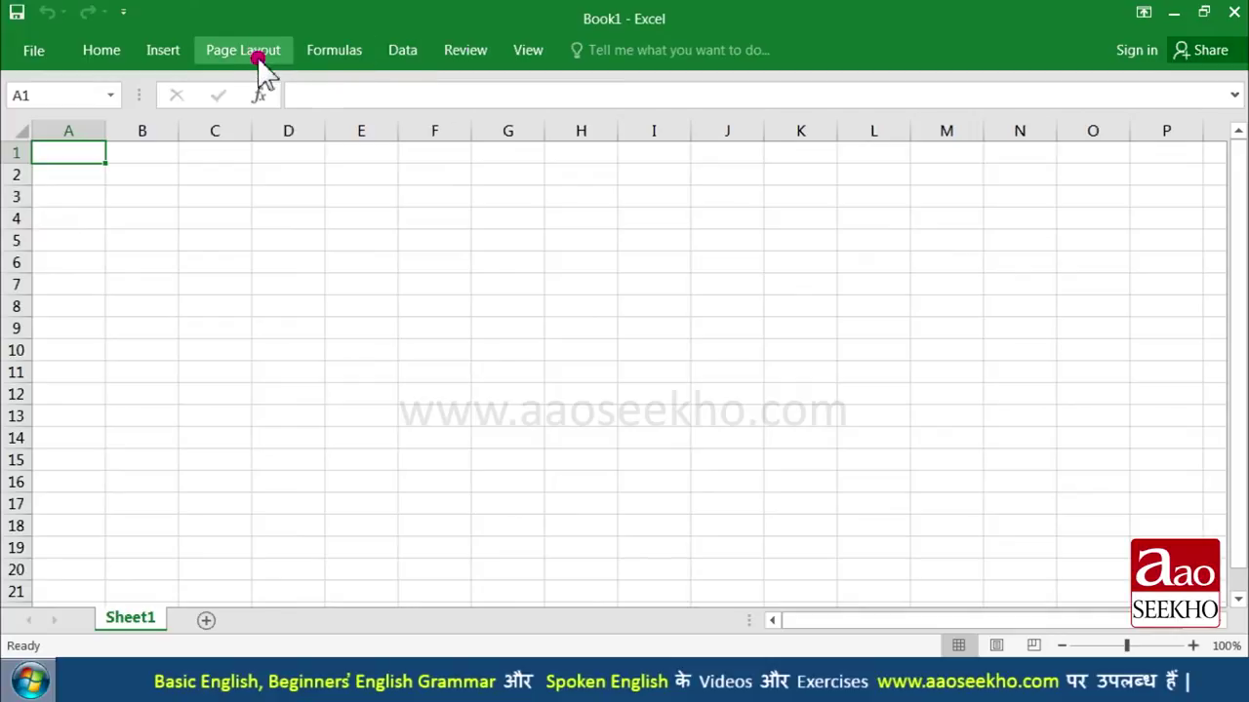
pyautogui.click(114, 51)
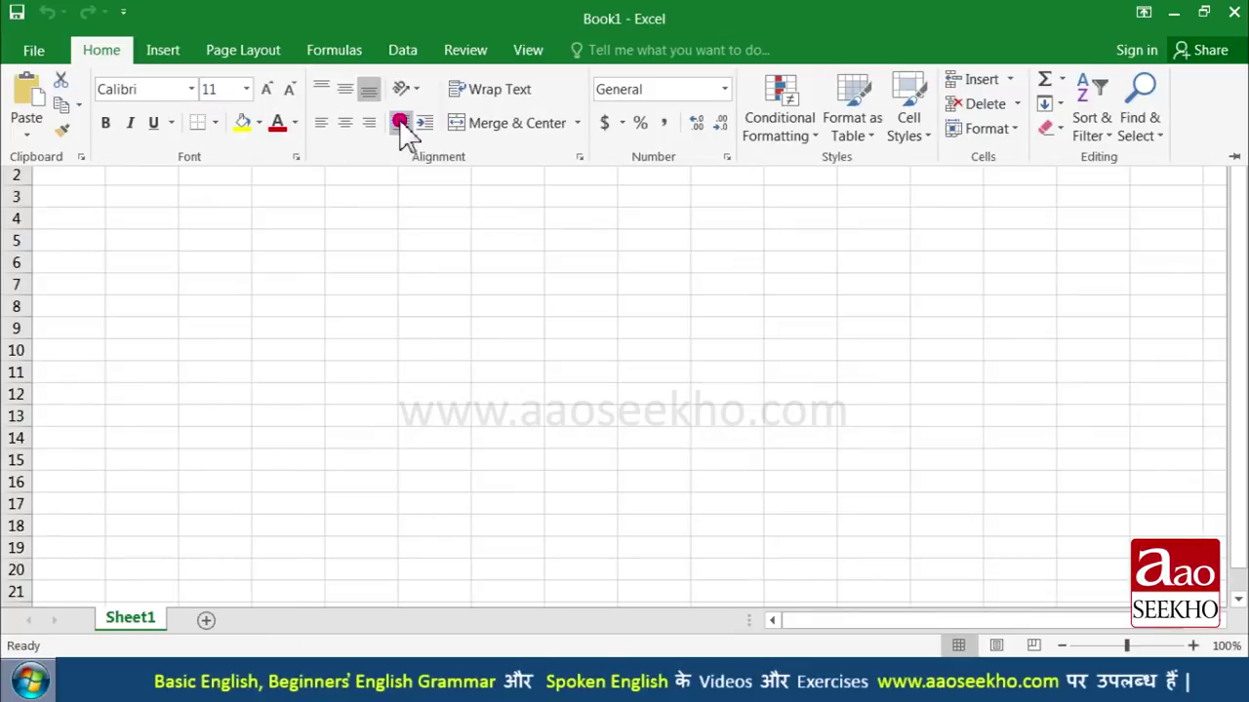
pyautogui.click(310, 252)
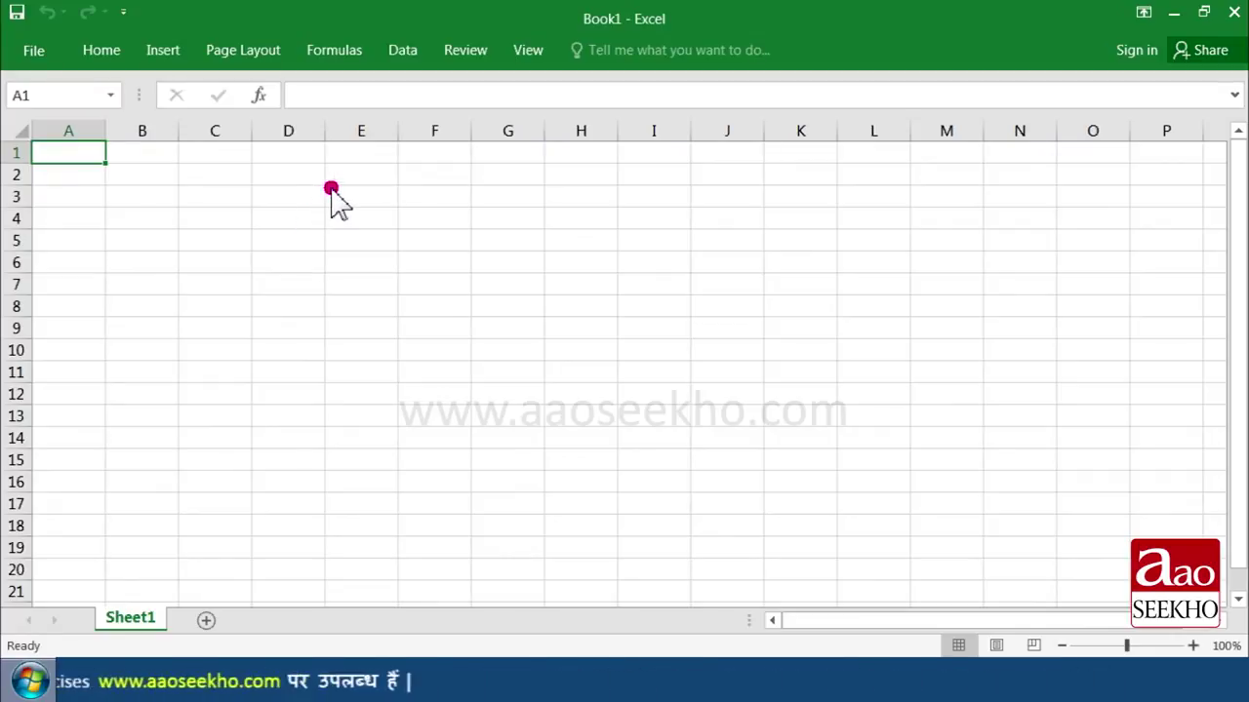
pyautogui.click(1144, 14)
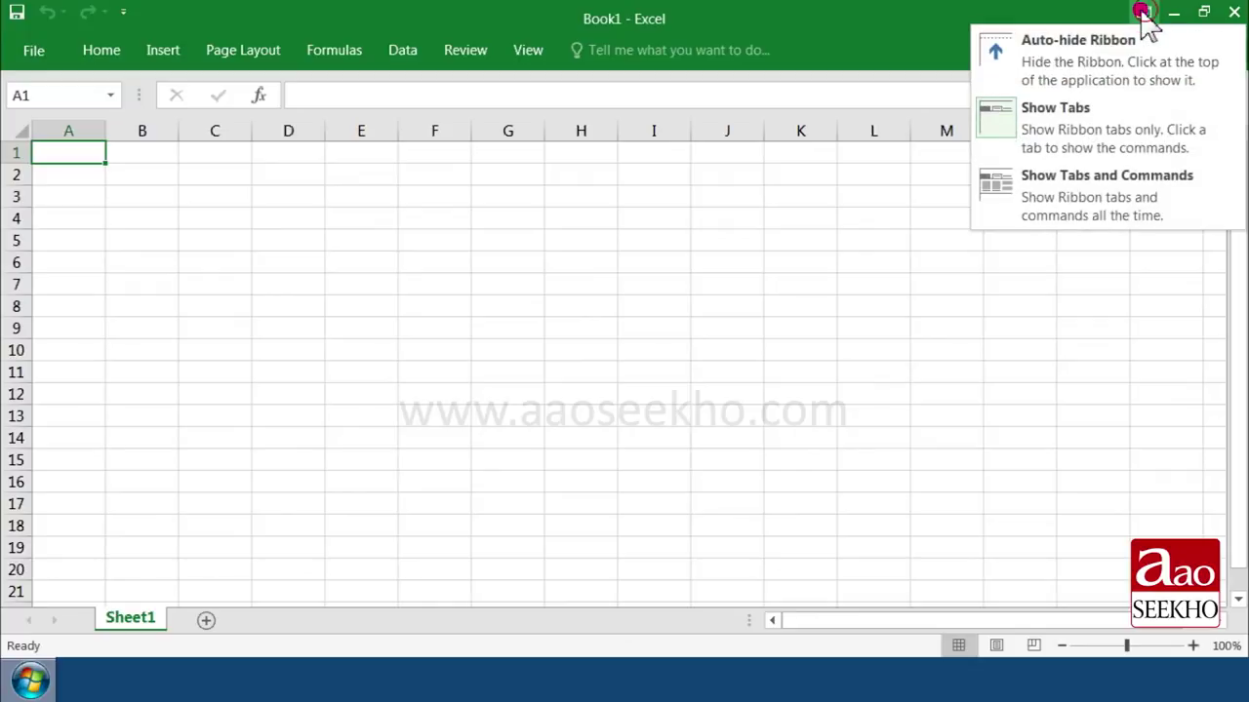
pyautogui.click(1119, 181)
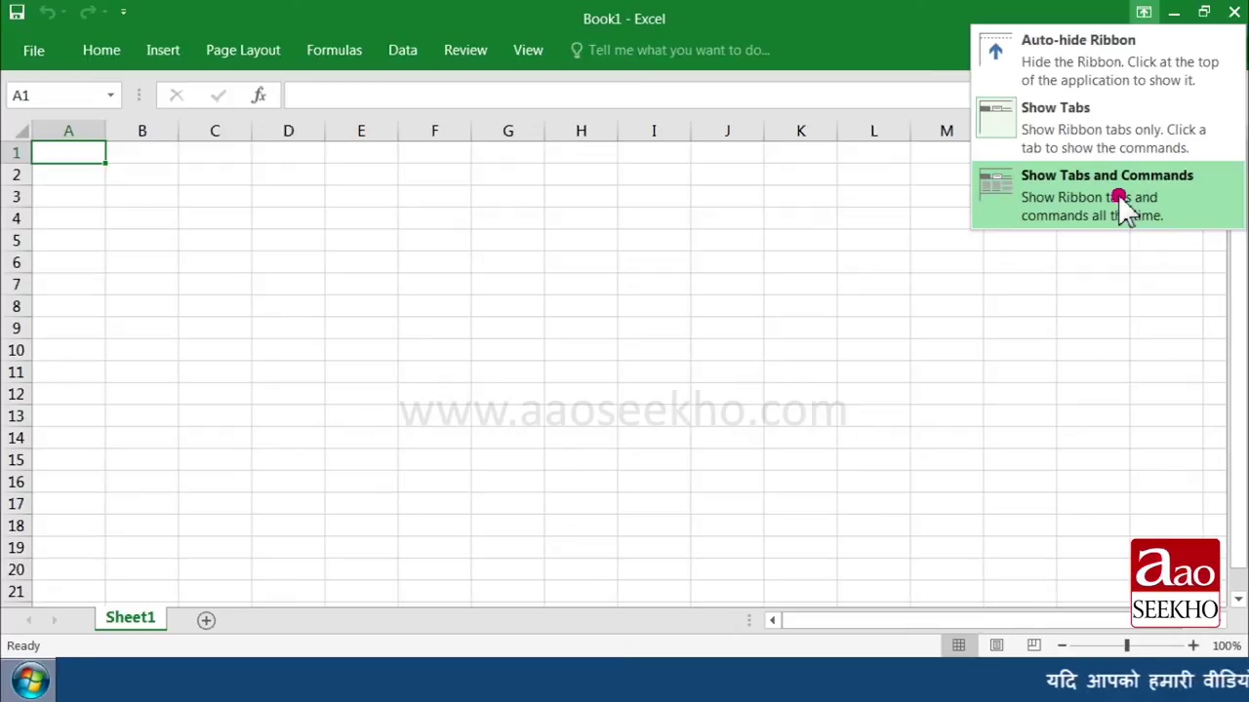
pyautogui.click(1119, 197)
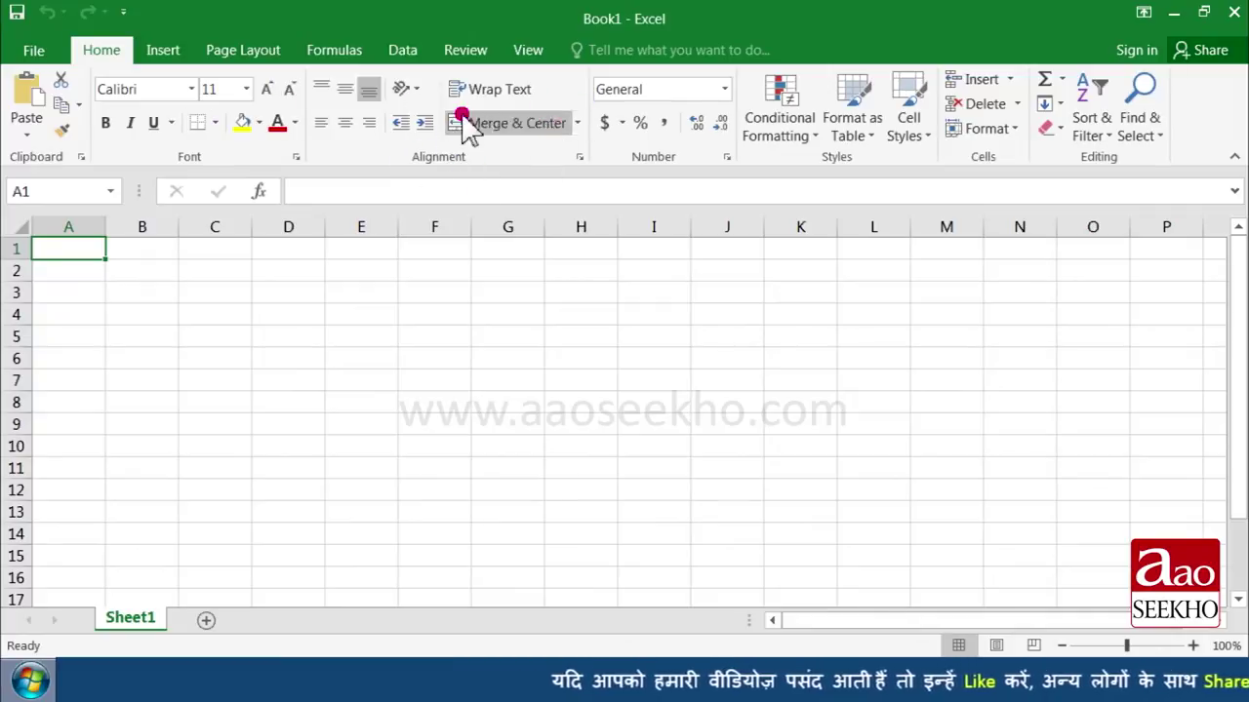
# - Select cells C5, B3, B2, jump to A1, then select B2, B6, C5, B5 and A4
pyautogui.click(198, 332)
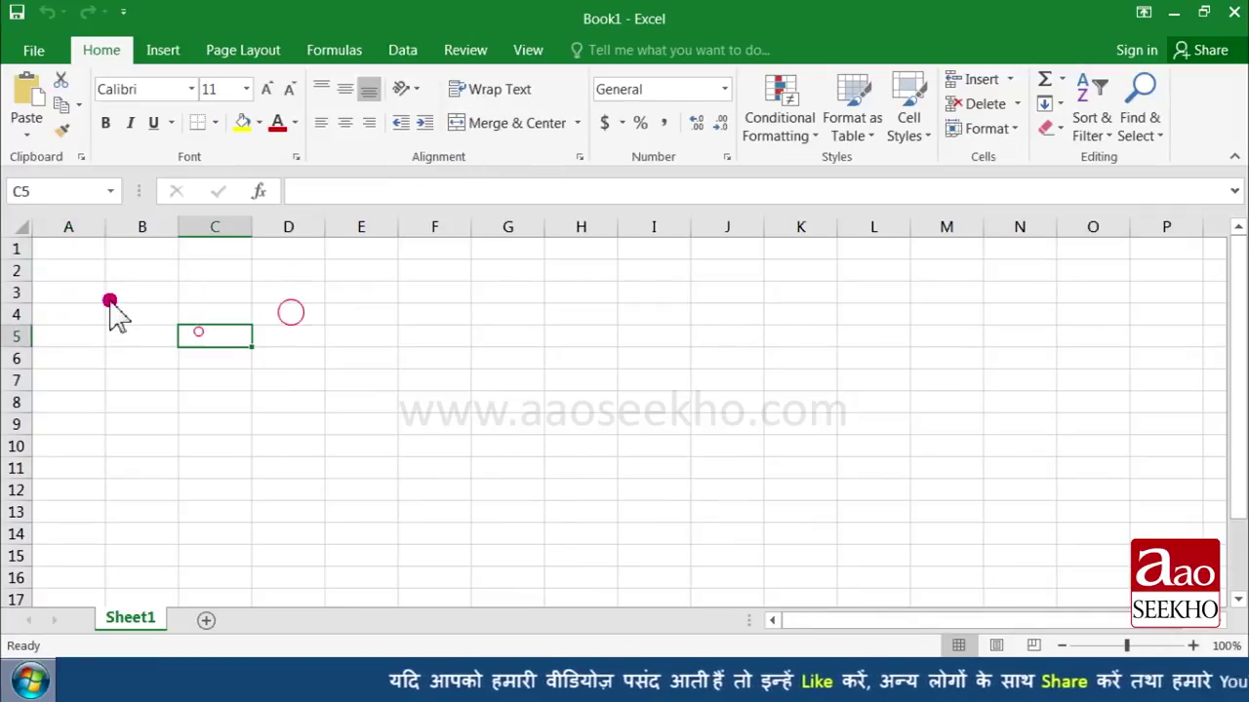
pyautogui.click(109, 298)
pyautogui.click(126, 270)
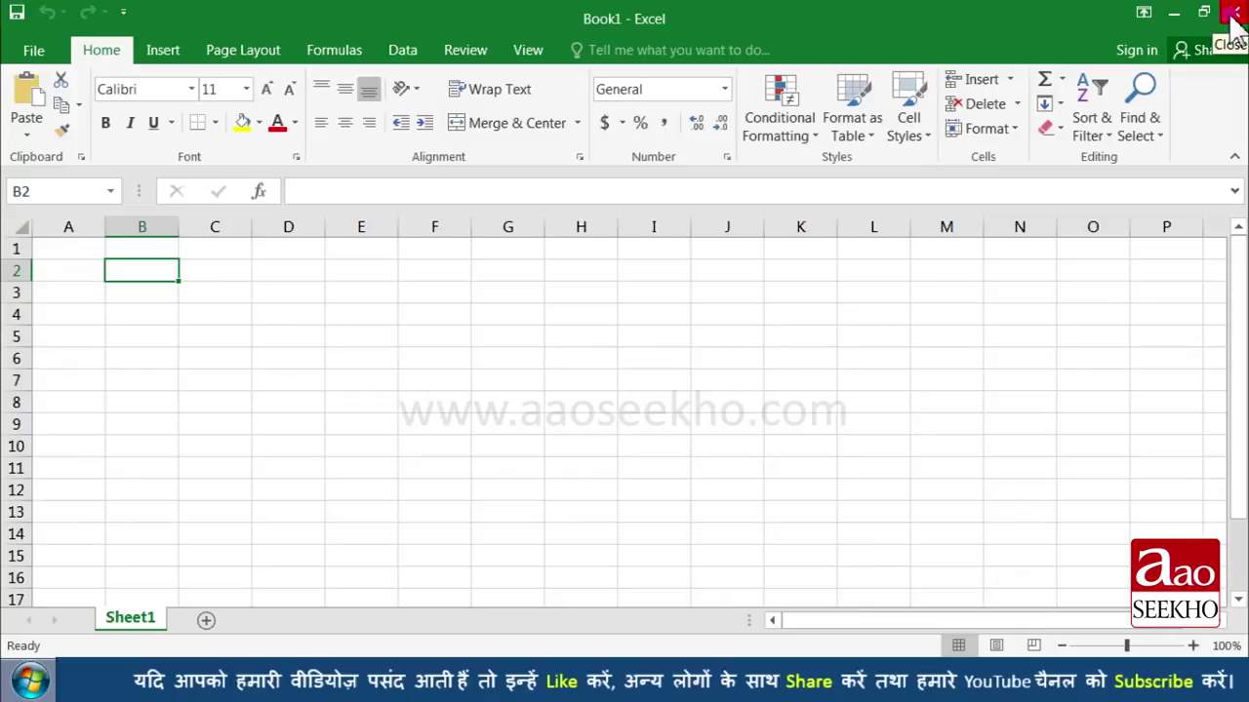
pyautogui.hotkey('ctrl', 'Home')
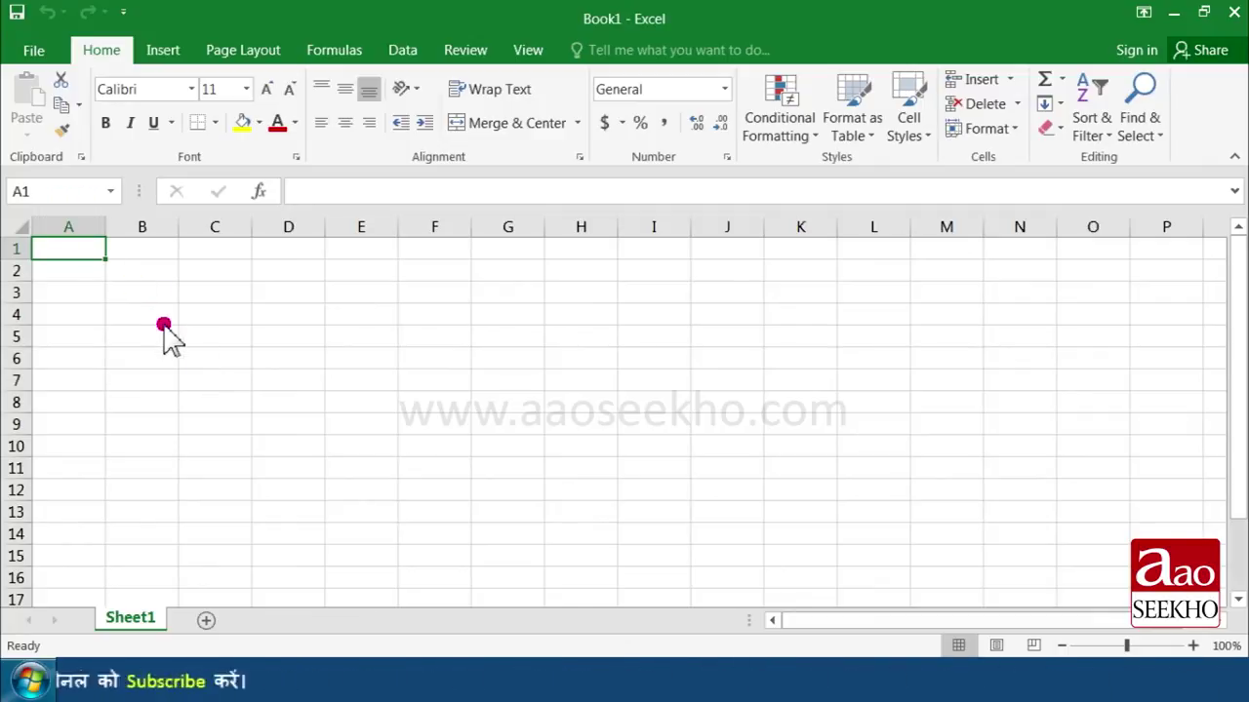
pyautogui.click(139, 277)
pyautogui.click(139, 357)
pyautogui.click(228, 335)
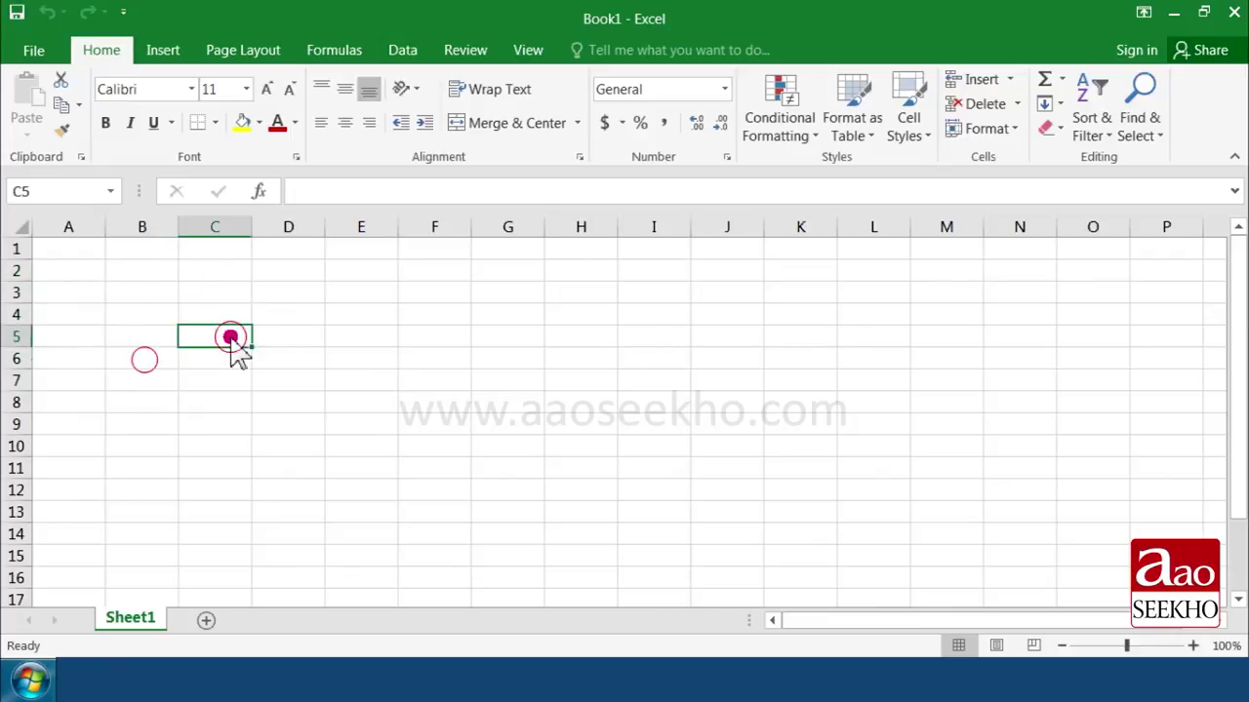
pyautogui.click(141, 338)
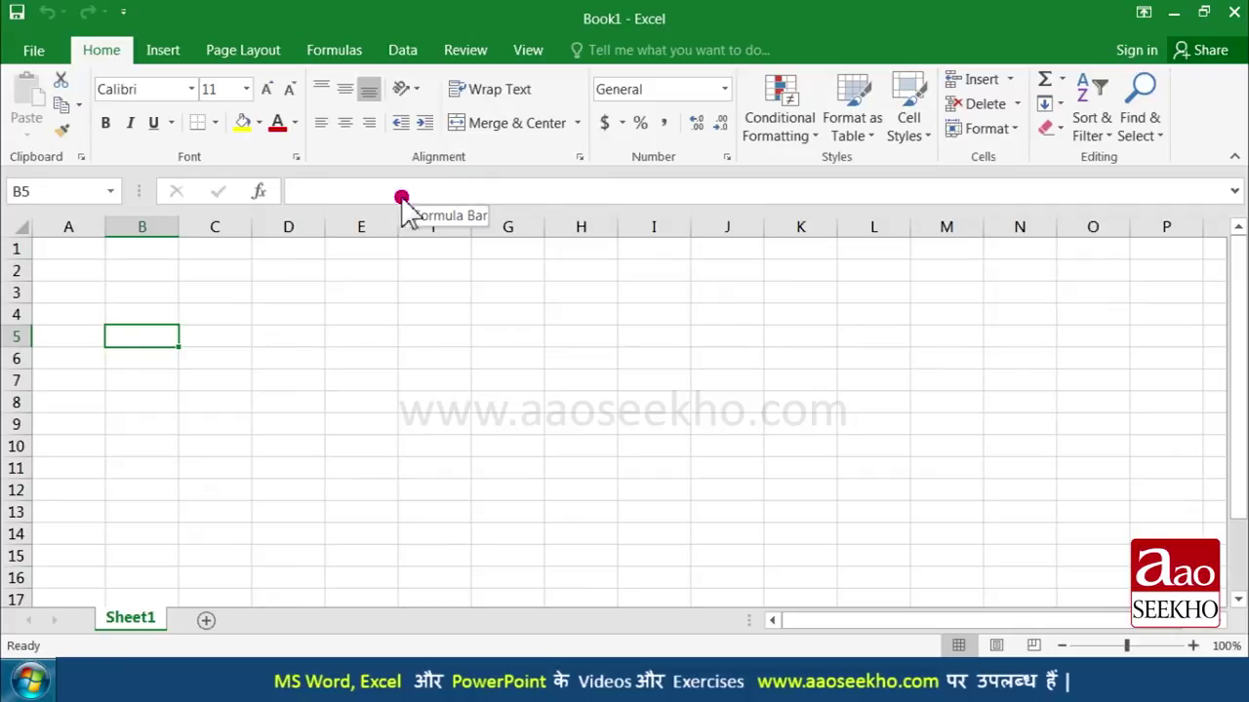
pyautogui.click(78, 314)
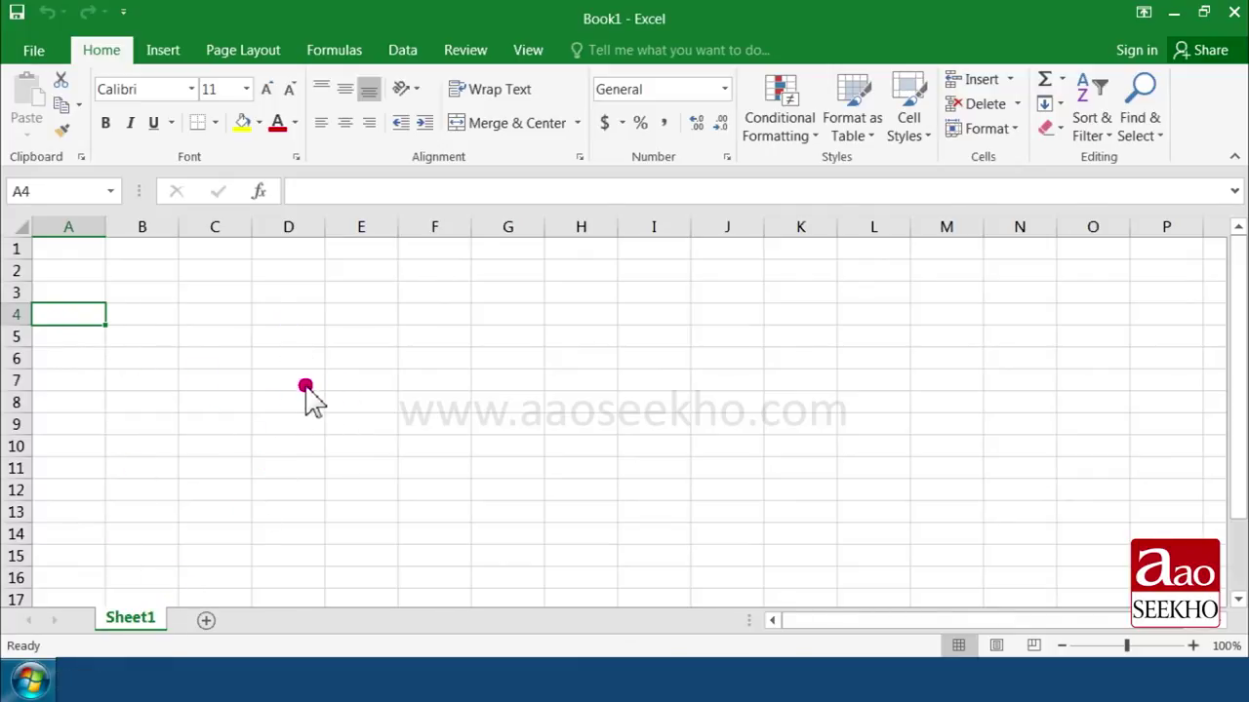
# - Select ranges A4:E5 and G1:G15, then cells B5, C5, C7 and finally D6
pyautogui.moveTo(72, 313); pyautogui.dragTo(341, 332)
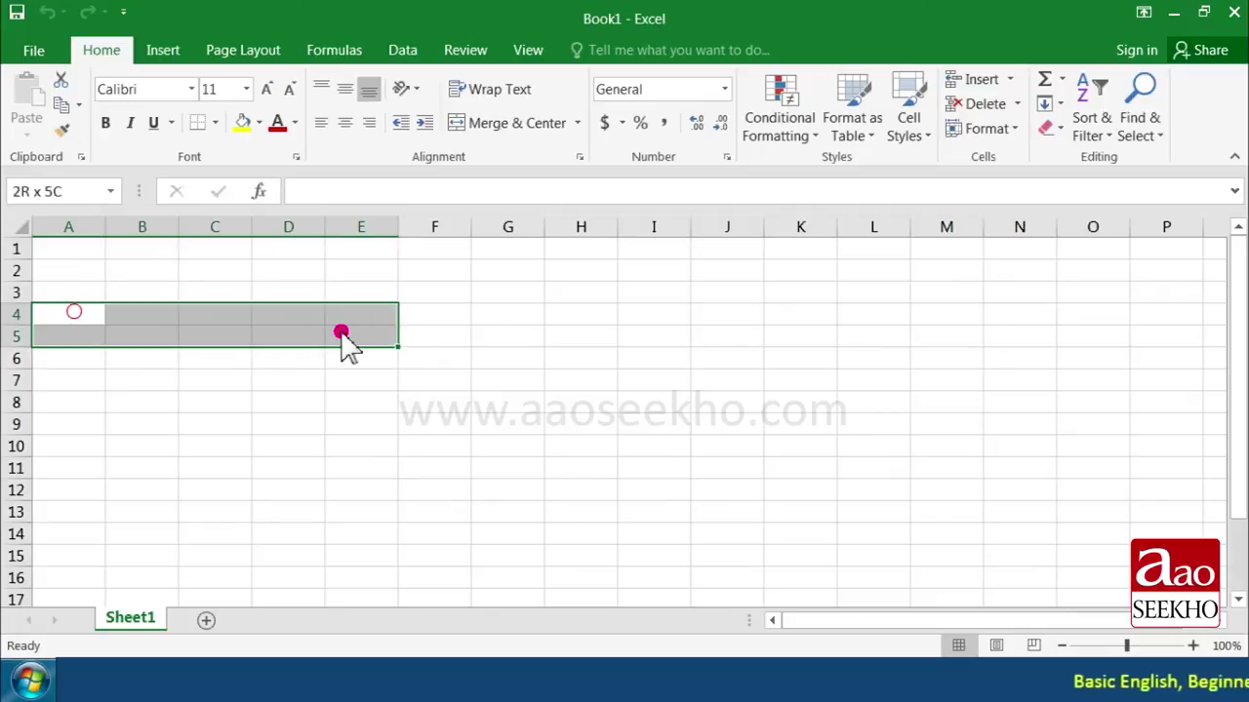
pyautogui.moveTo(510, 252); pyautogui.dragTo(502, 545)
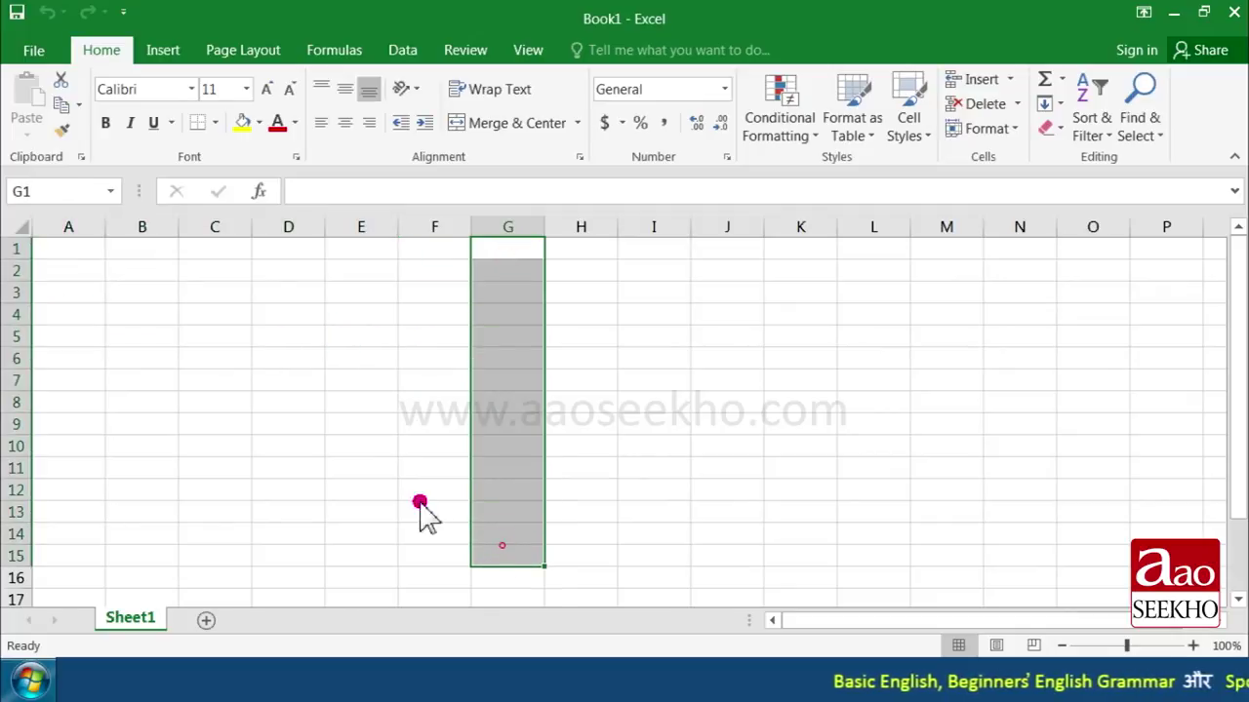
pyautogui.click(151, 340)
pyautogui.click(224, 337)
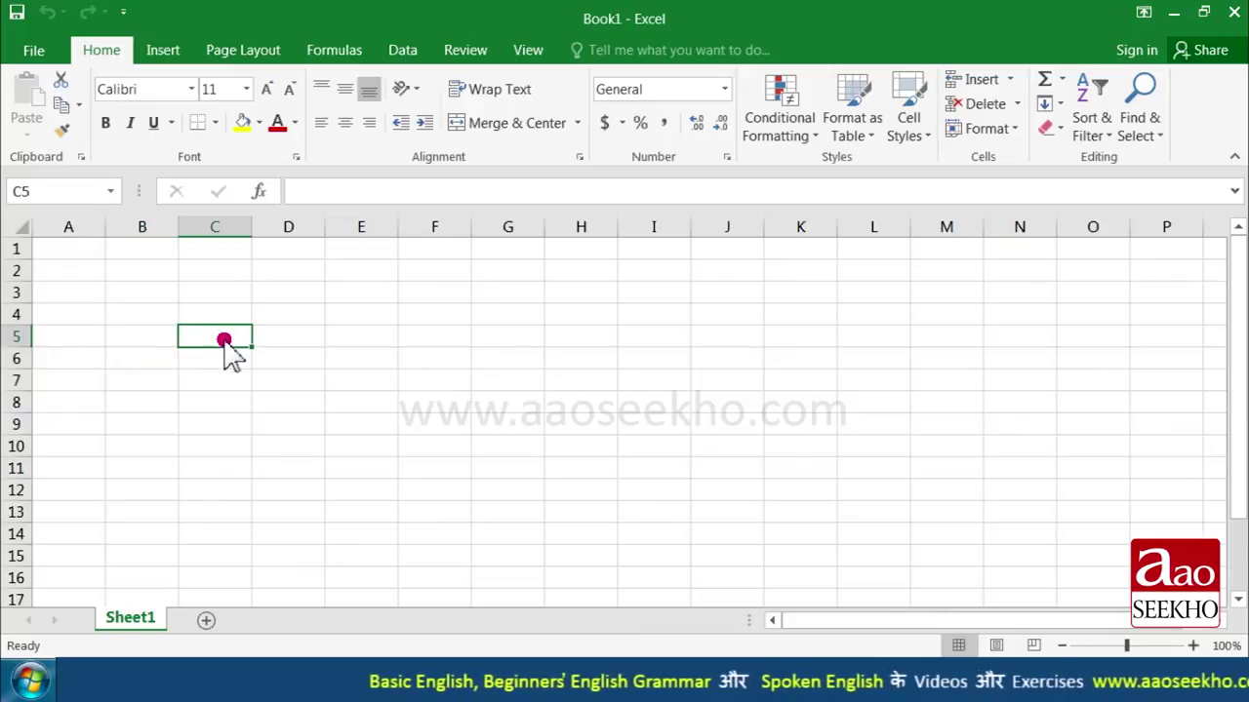
pyautogui.click(219, 384)
pyautogui.click(281, 366)
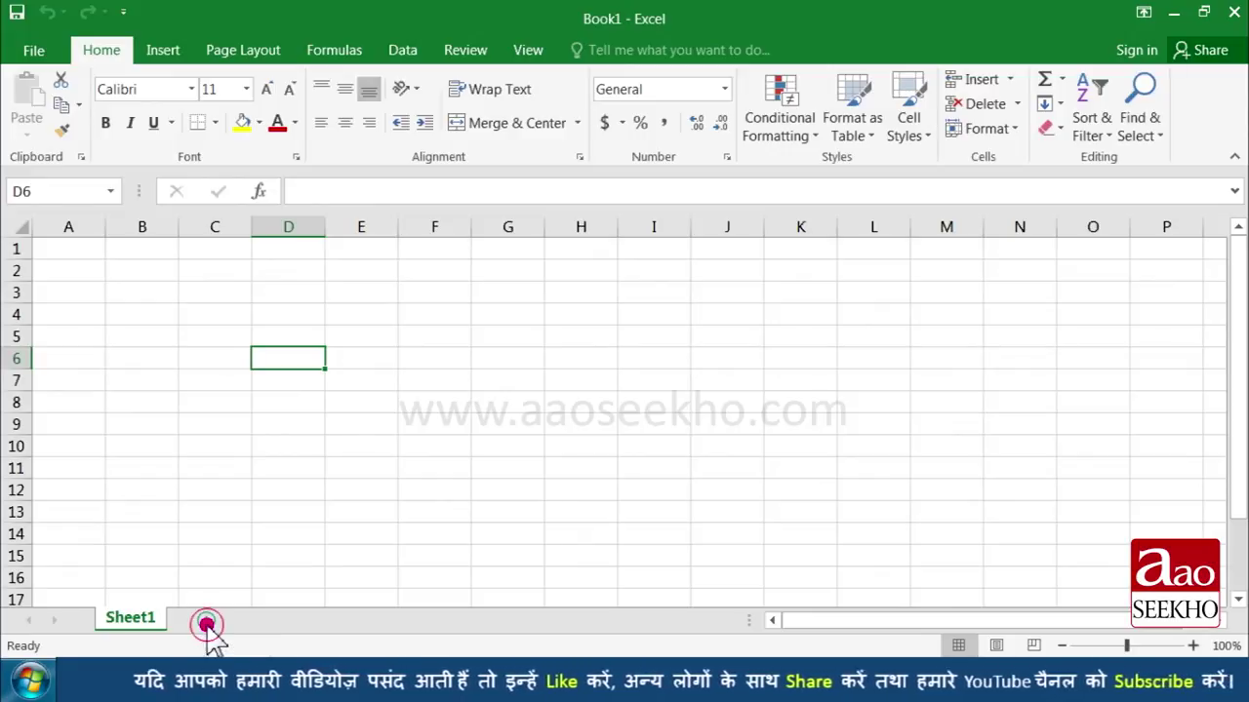
# - Add worksheets Sheet2 and Sheet3, then return to Sheet1
pyautogui.click(207, 622)
pyautogui.click(278, 621)
pyautogui.hotkey('ctrl', 'pageup')
pyautogui.hotkey('ctrl', 'pageup')
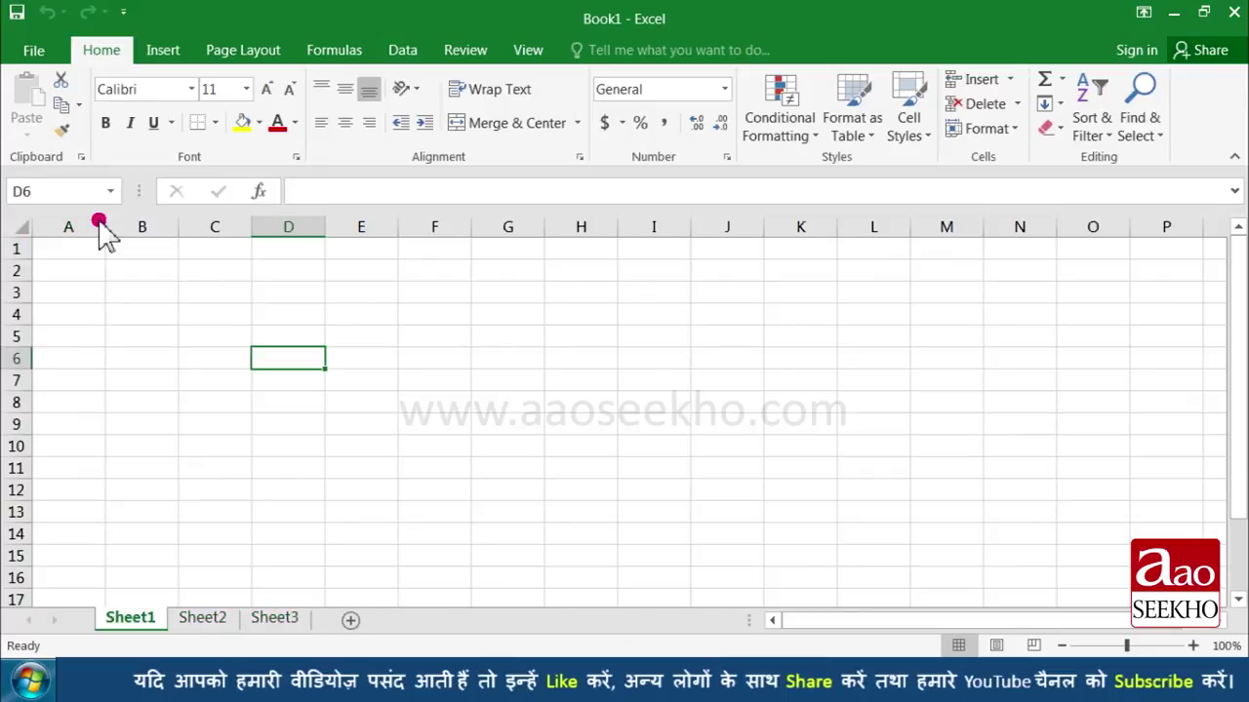
# - View Book1's File > Info page, then return to the worksheet grid
pyautogui.click(42, 54)
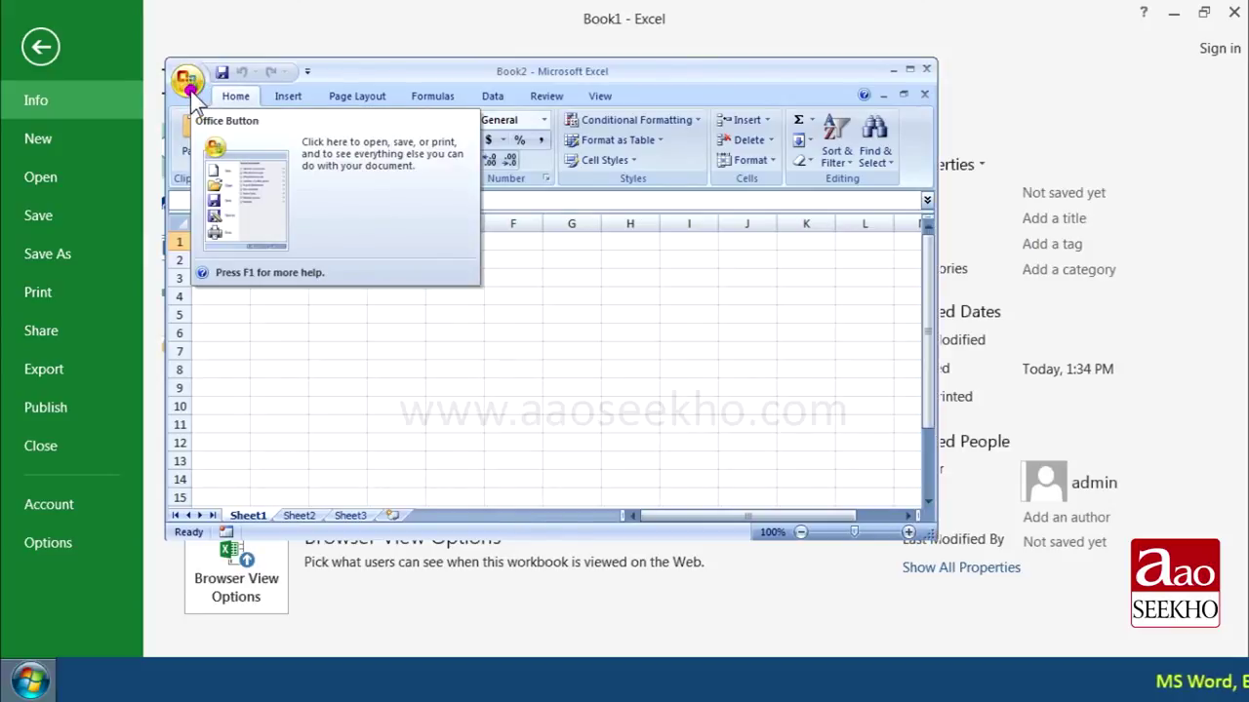
pyautogui.click(192, 87)
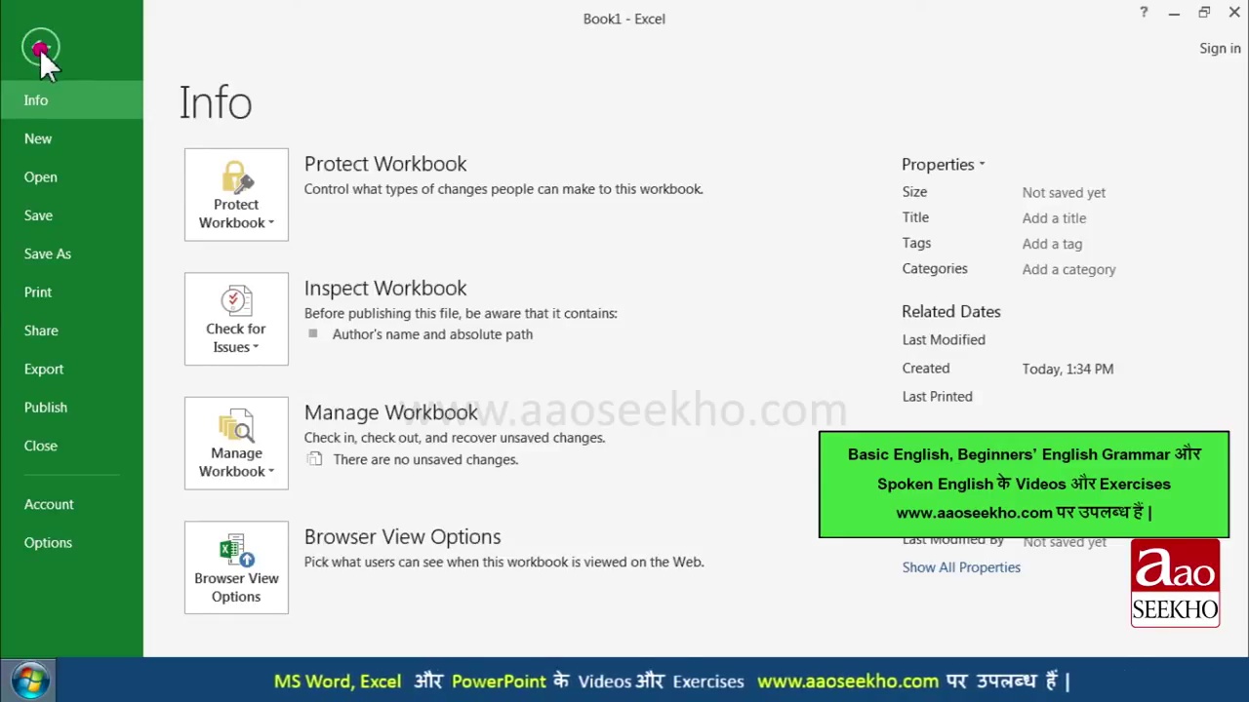
pyautogui.click(39, 47)
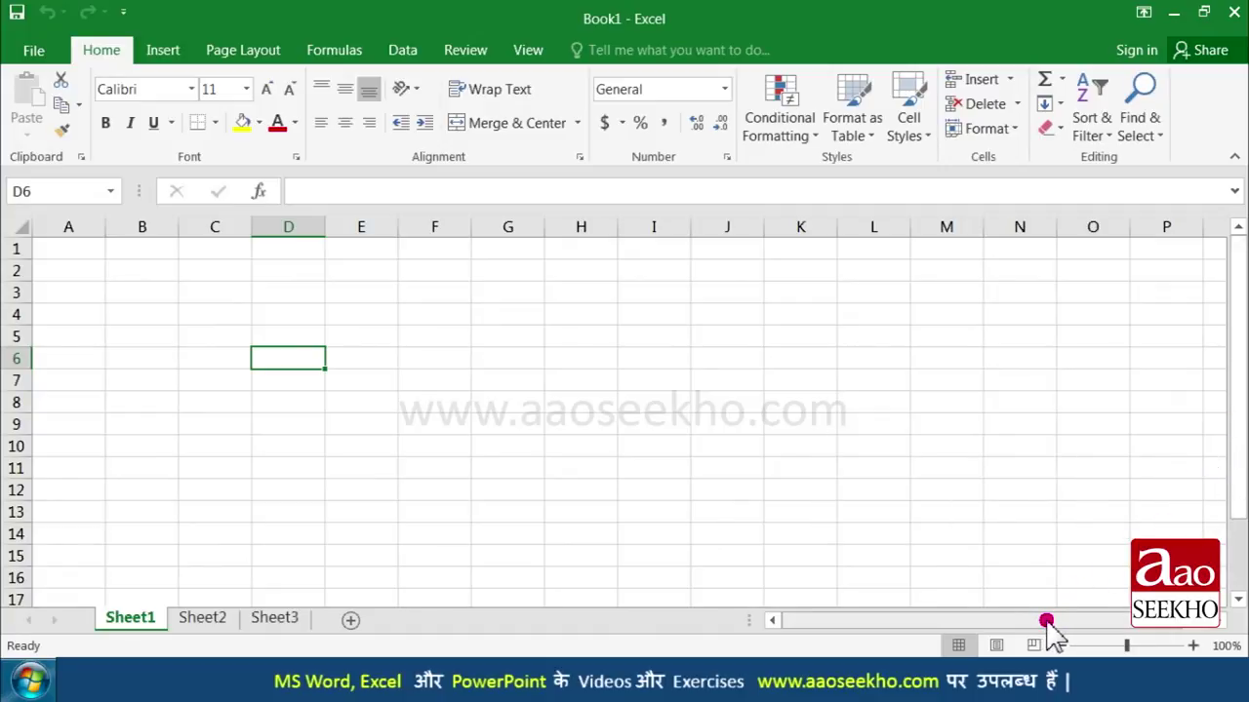
# - Set Sheet1's zoom level to 86% with the status-bar zoom slider
pyautogui.moveTo(1241, 454)
pyautogui.mouseDown()
pyautogui.moveTo(1243, 522)
pyautogui.moveTo(1239, 402)
pyautogui.mouseUp()
pyautogui.moveTo(1069, 600)
pyautogui.mouseDown()
pyautogui.moveTo(970, 625)
pyautogui.moveTo(1034, 629)
pyautogui.mouseUp()
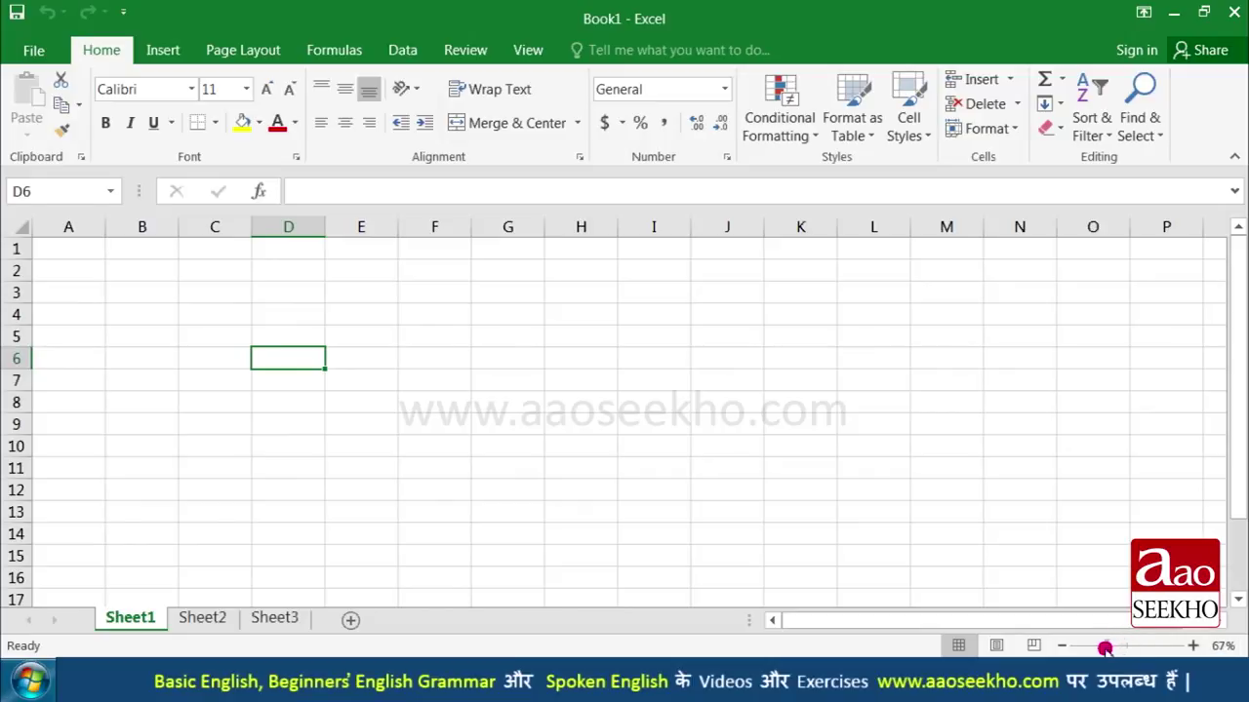
pyautogui.moveTo(1096, 648)
pyautogui.mouseDown()
pyautogui.moveTo(1181, 648)
pyautogui.moveTo(1115, 648)
pyautogui.mouseUp()
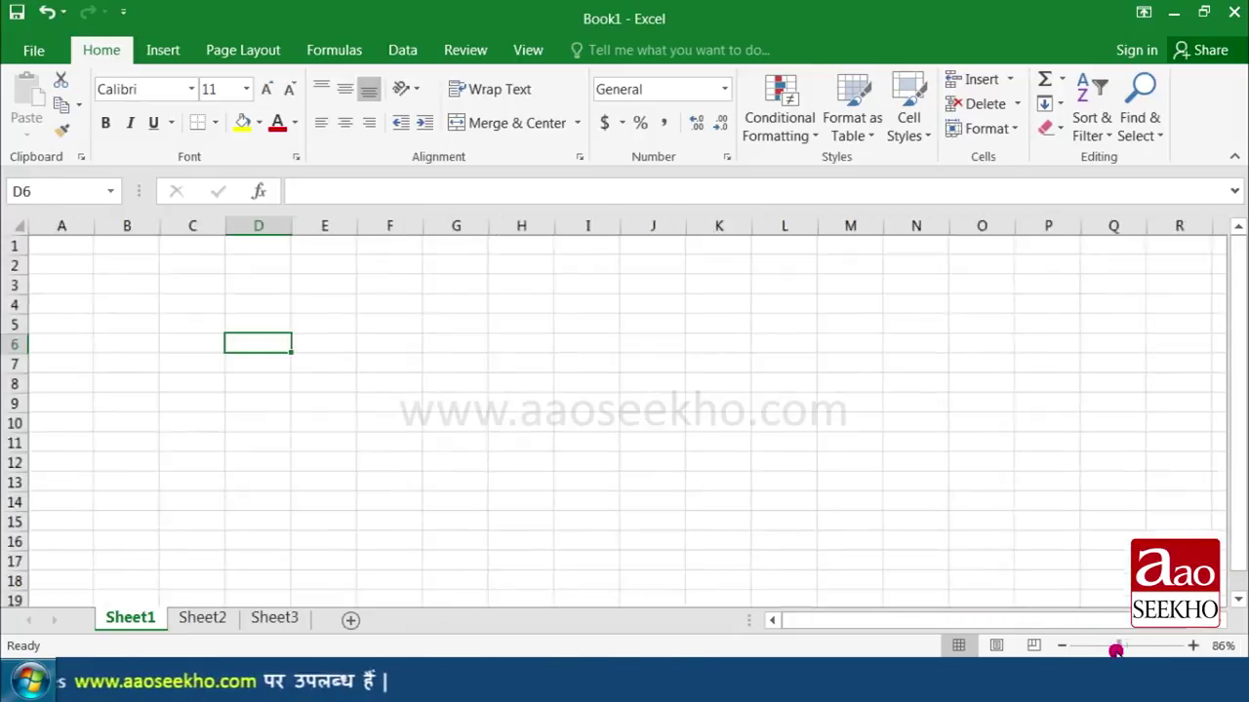